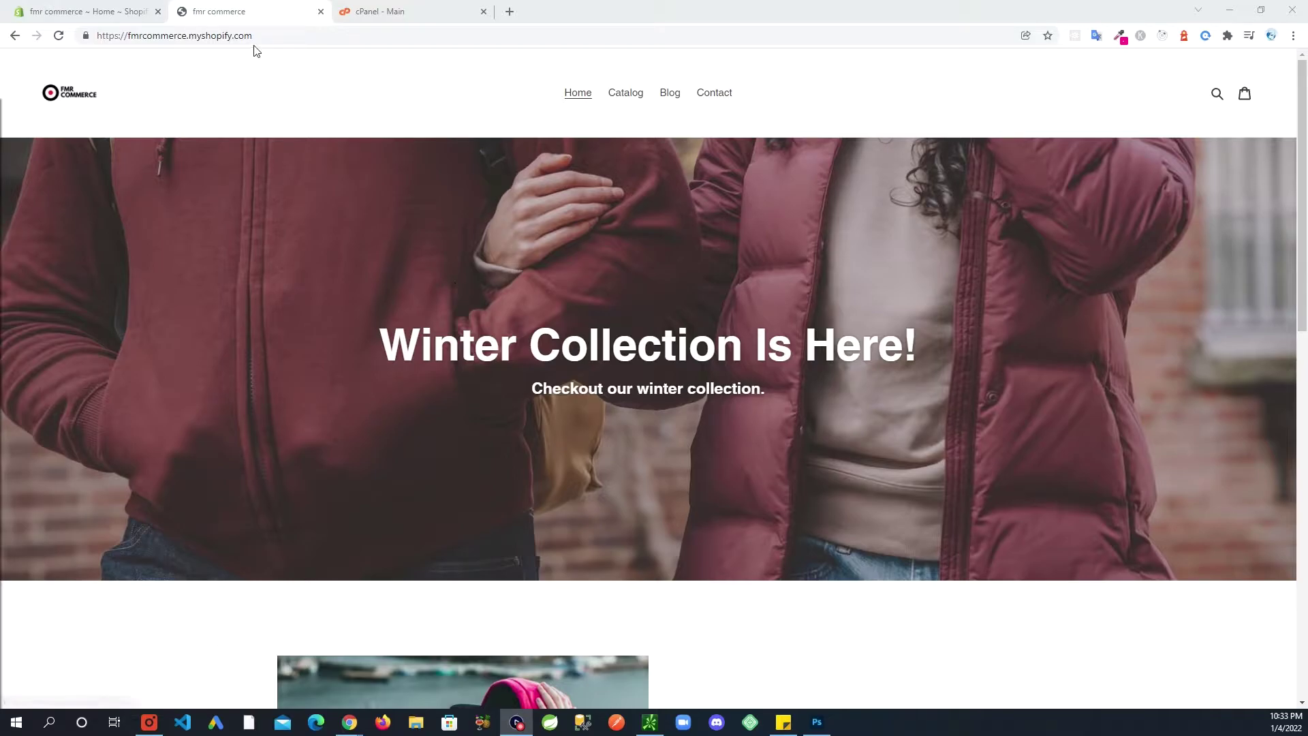
Highlight the store's current web address, pointing out the fmrcommerce name and the myshopify part.
left_click_drag(263, 38, 129, 39)
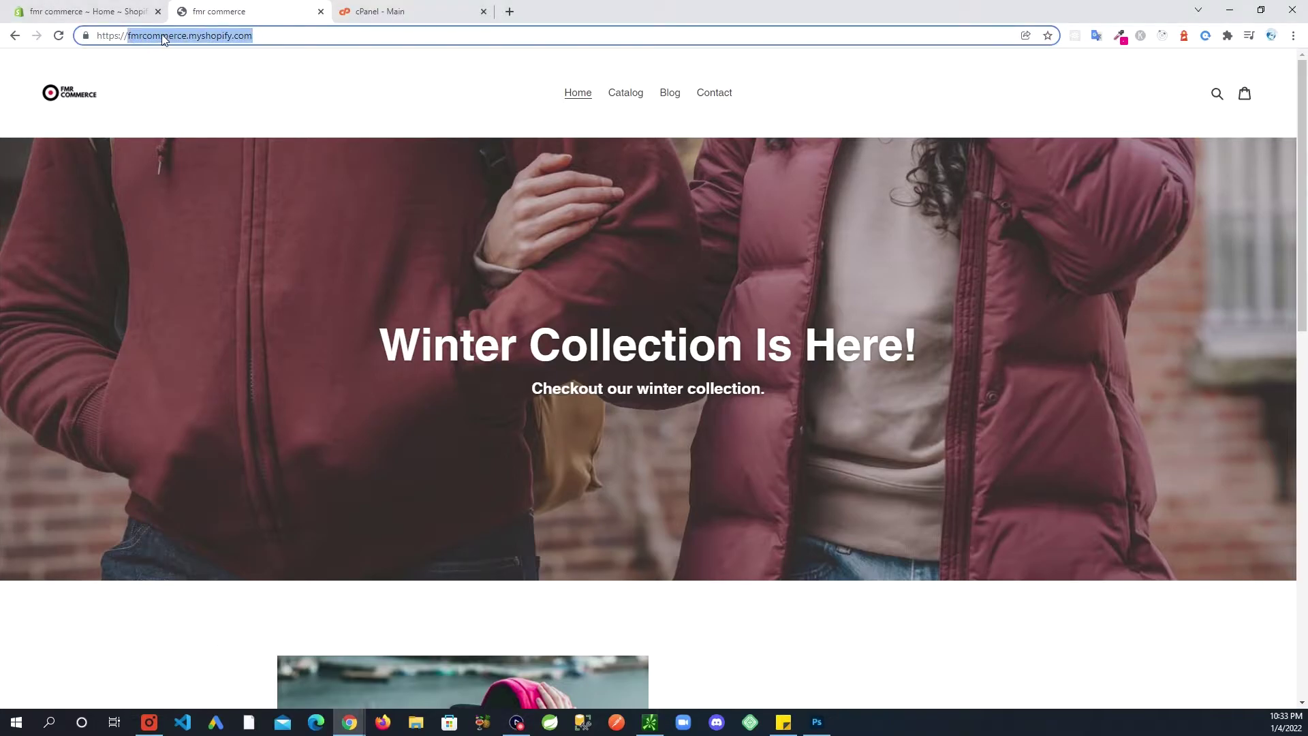
left_click(163, 34)
double_click(164, 36)
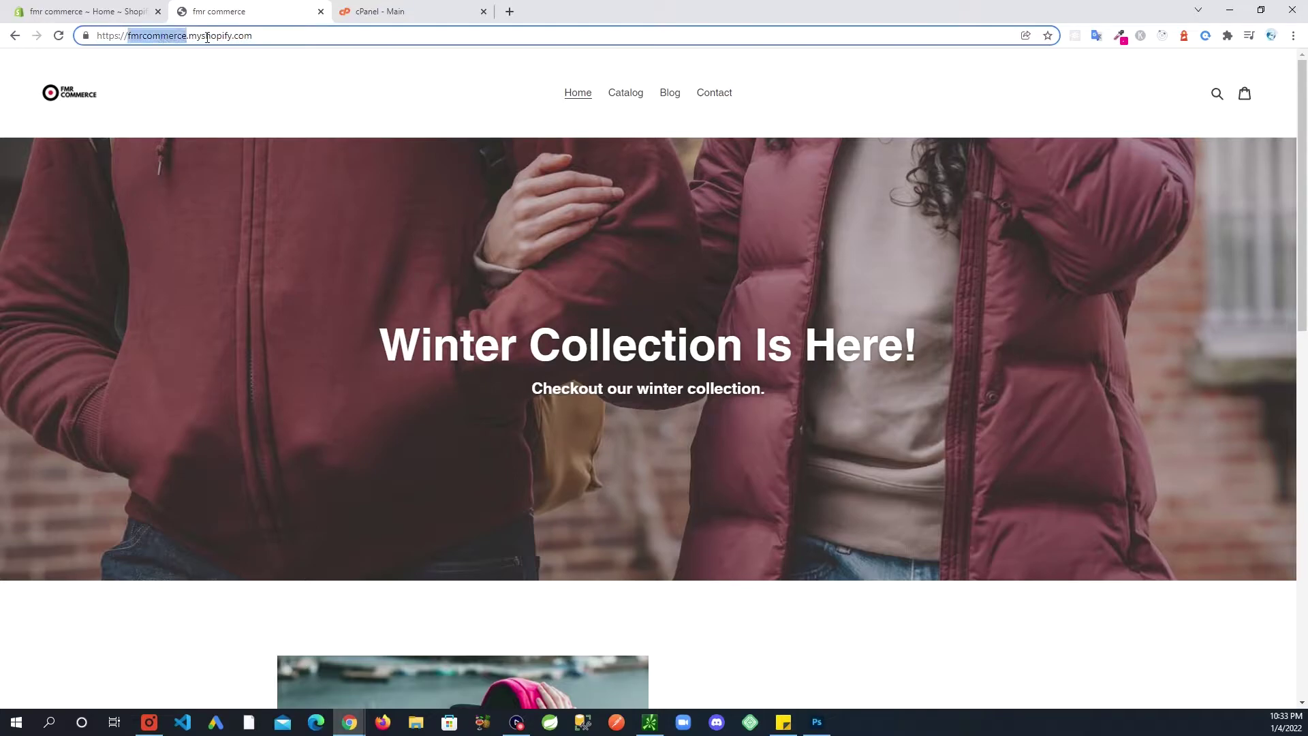
double_click(204, 38)
left_click(290, 42)
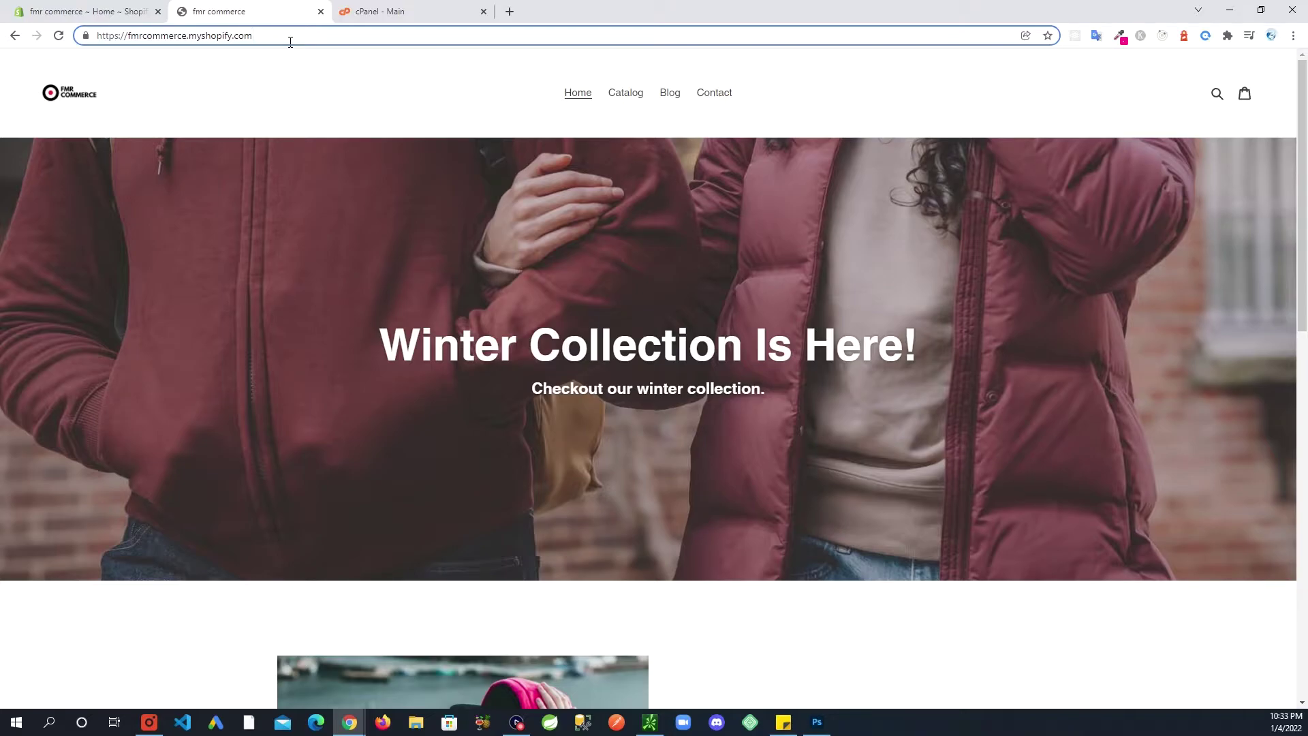
left_click_drag(188, 39, 235, 35)
left_click(274, 34)
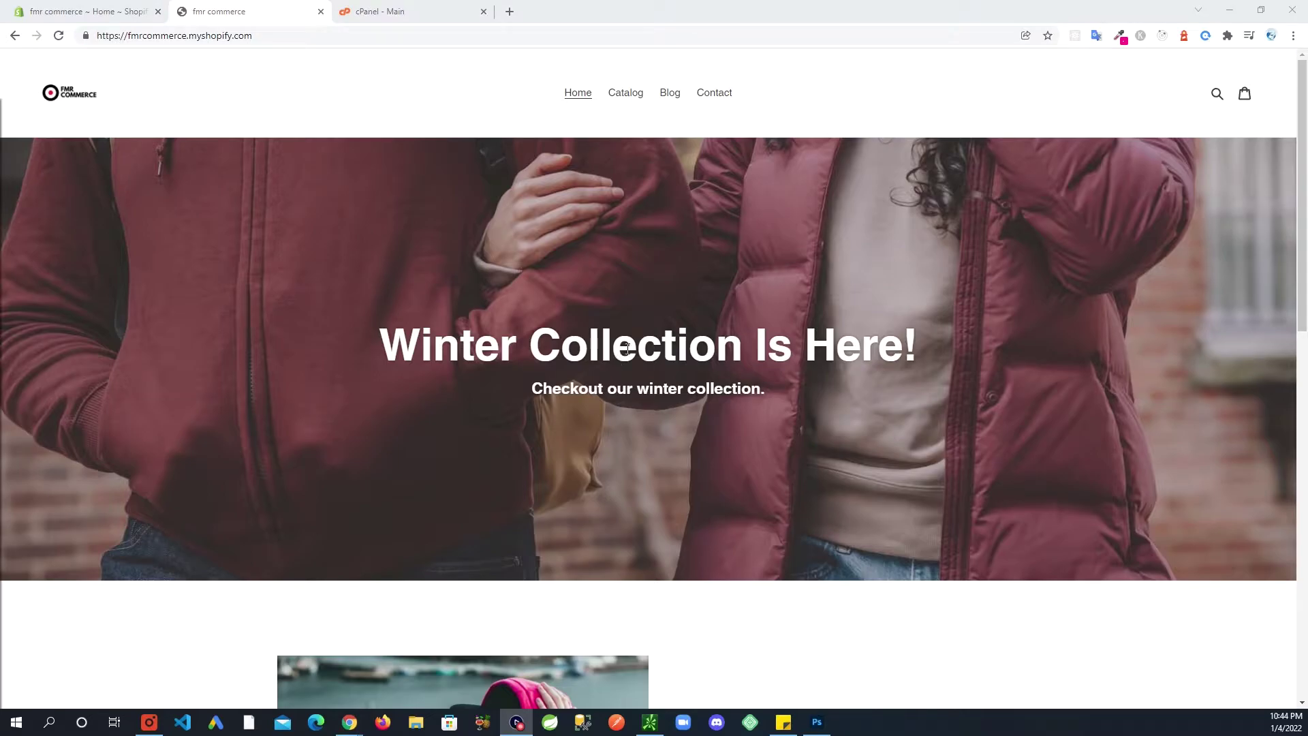
Return to the Shopify admin home and start adding a custom domain.
left_click(97, 22)
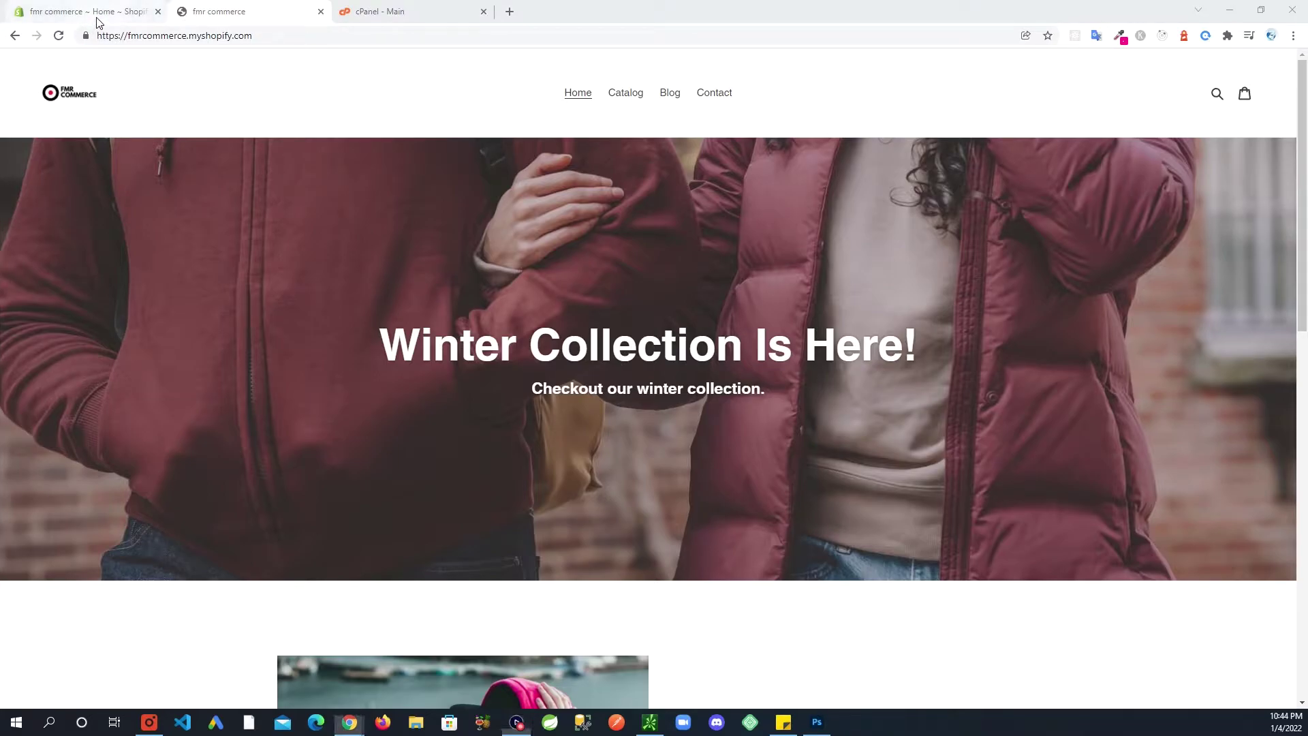
left_click(98, 22)
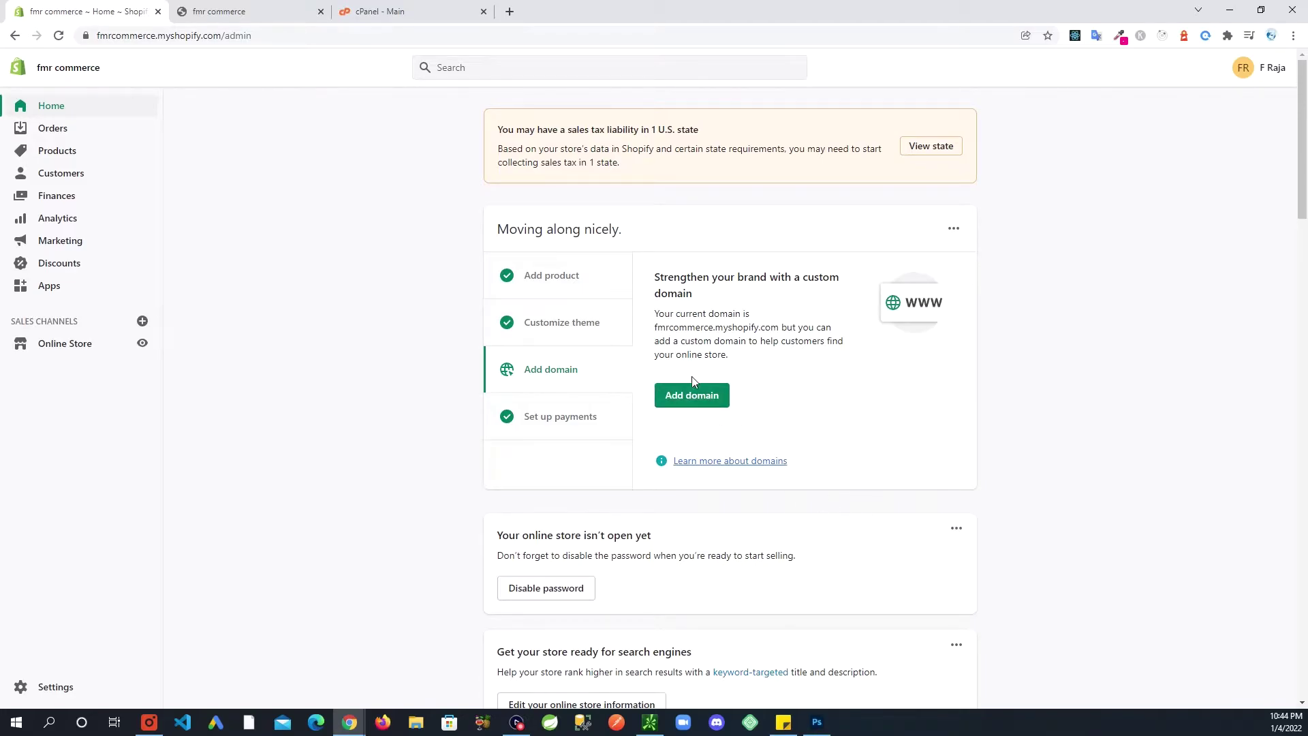
left_click(693, 402)
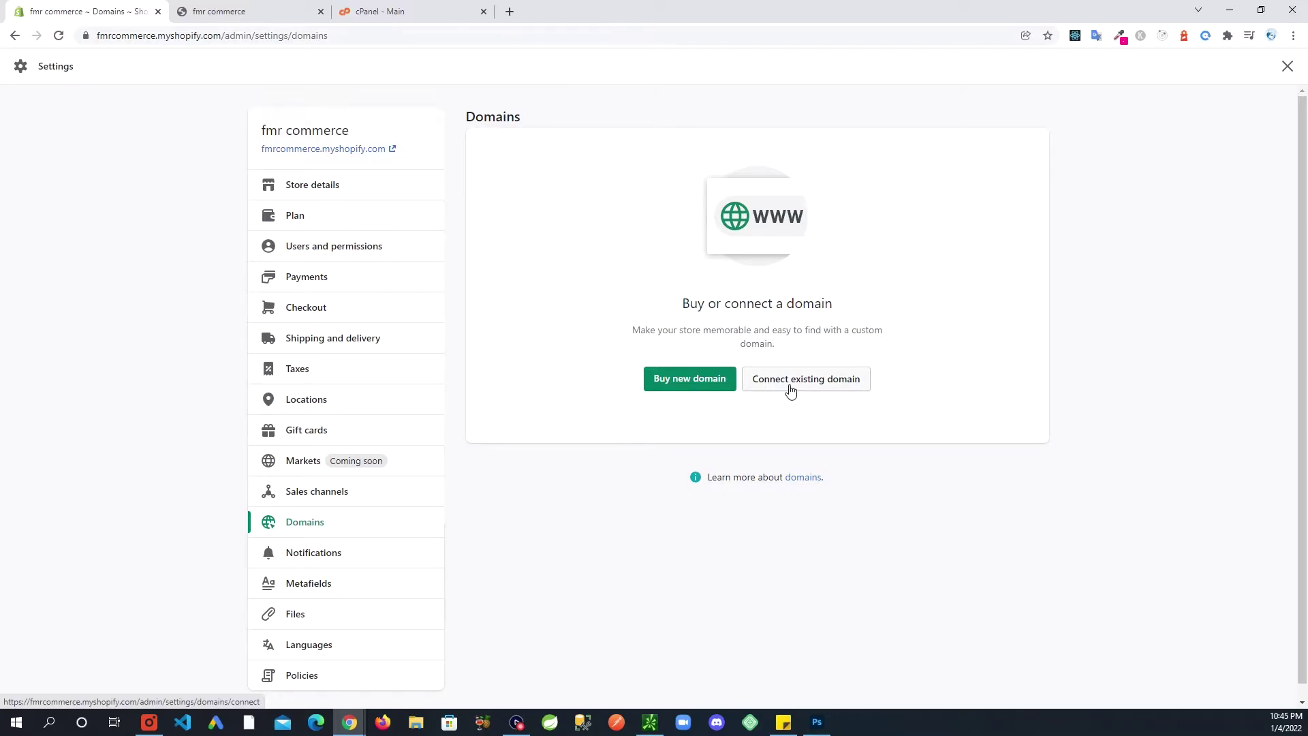
left_click(790, 390)
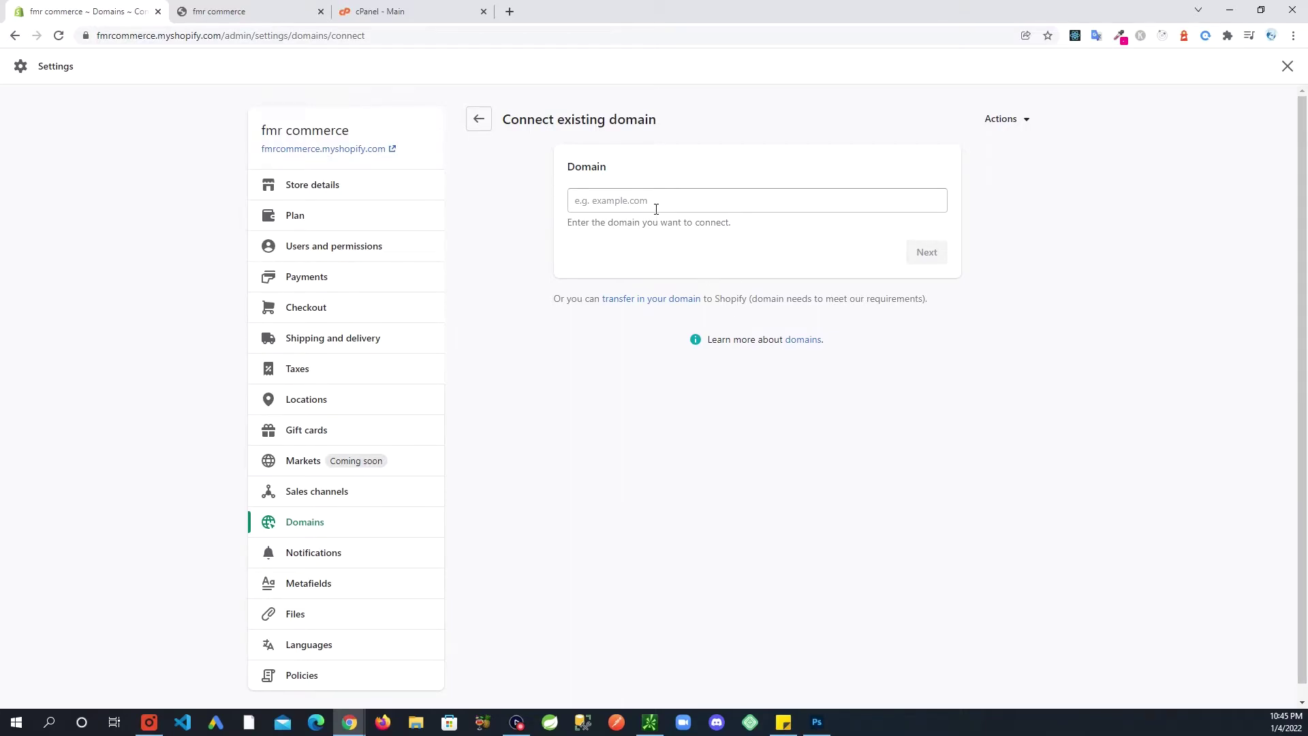
left_click(656, 203)
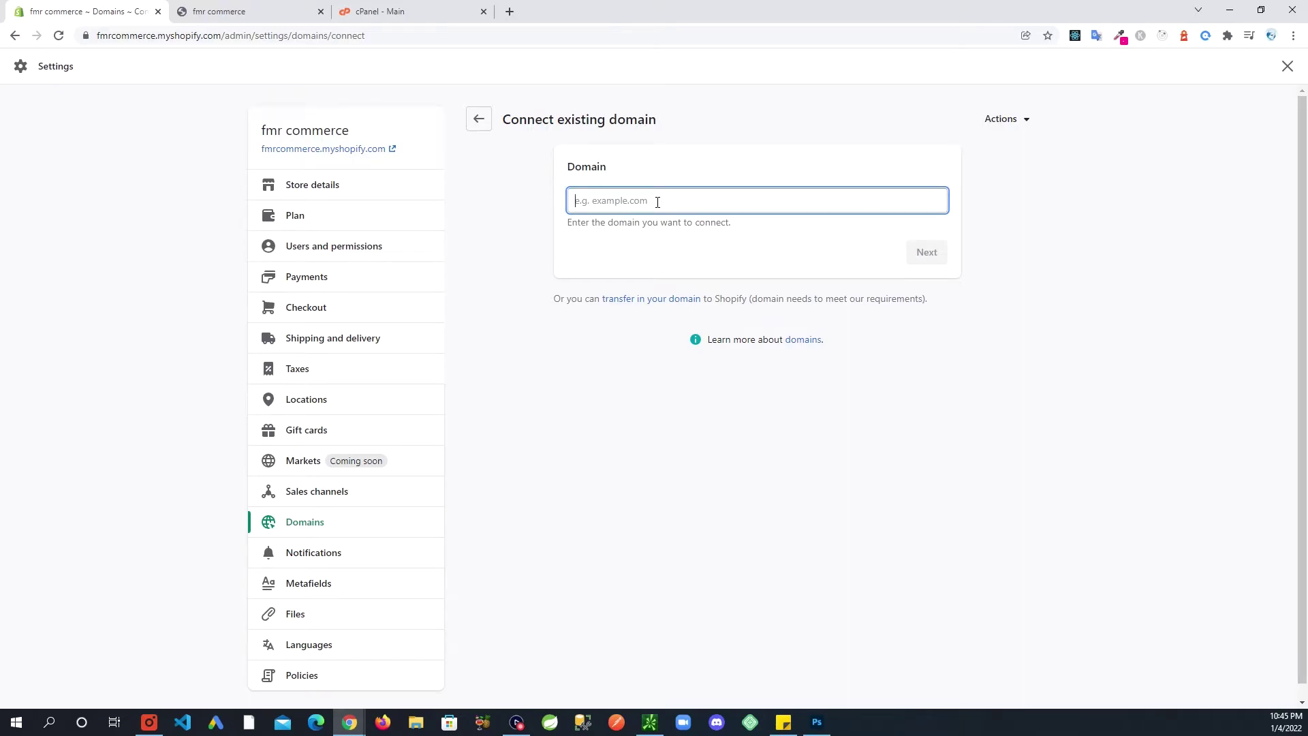
type("www.")
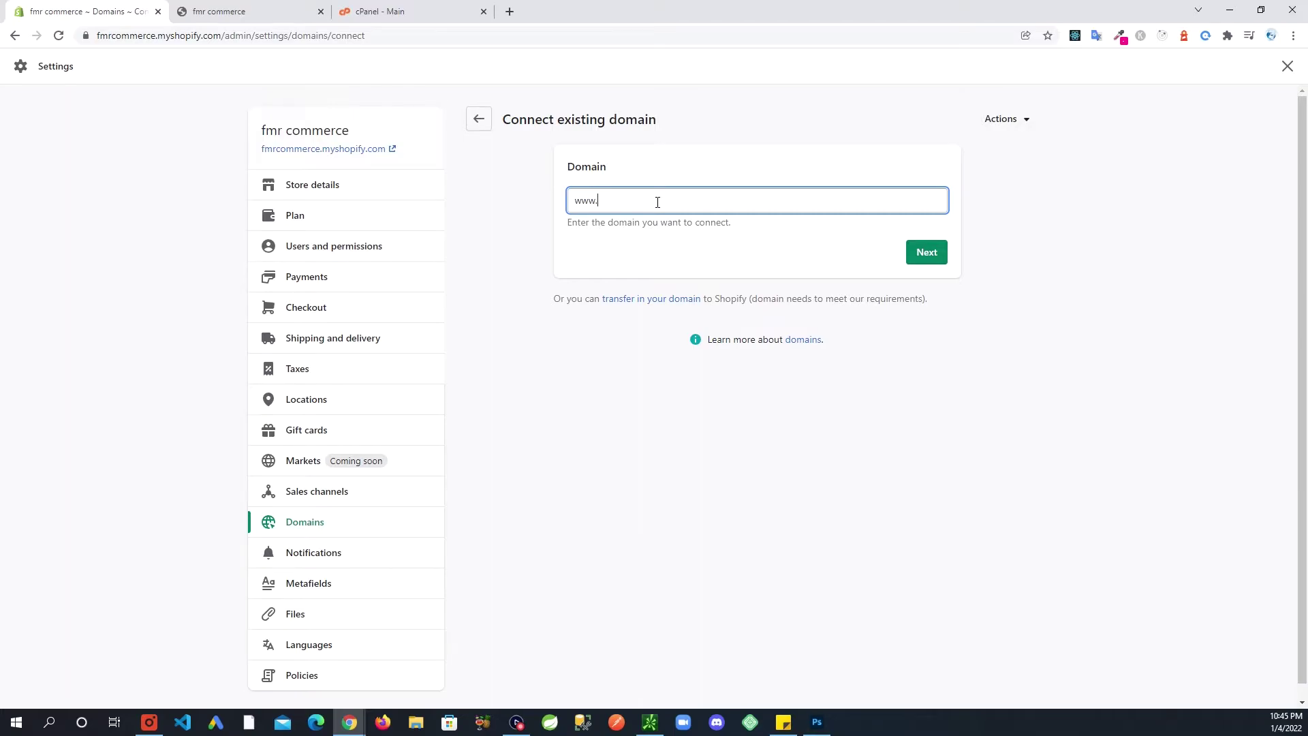
type("fmrcommerce.com")
left_click(926, 253)
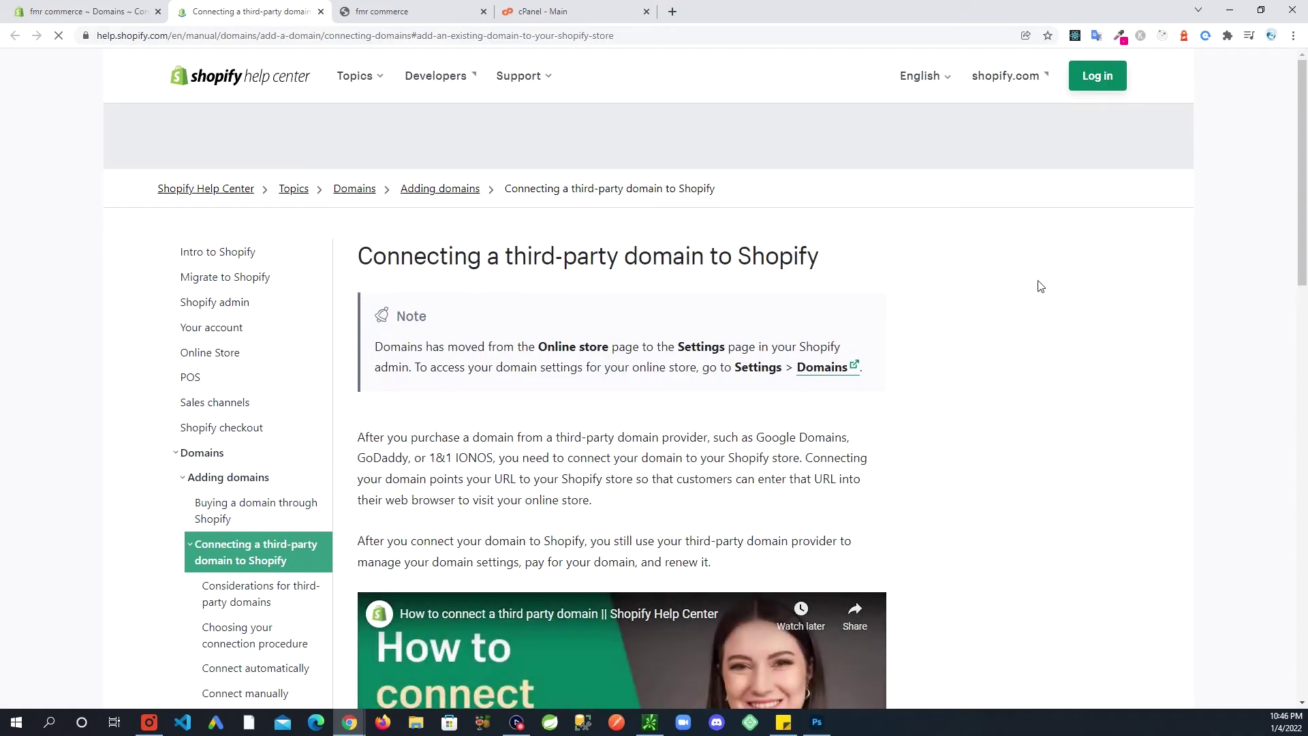
Open the guide to connect a third-party domain manually and scroll to Before you begin.
left_click_drag(1305, 104, 1286, 403)
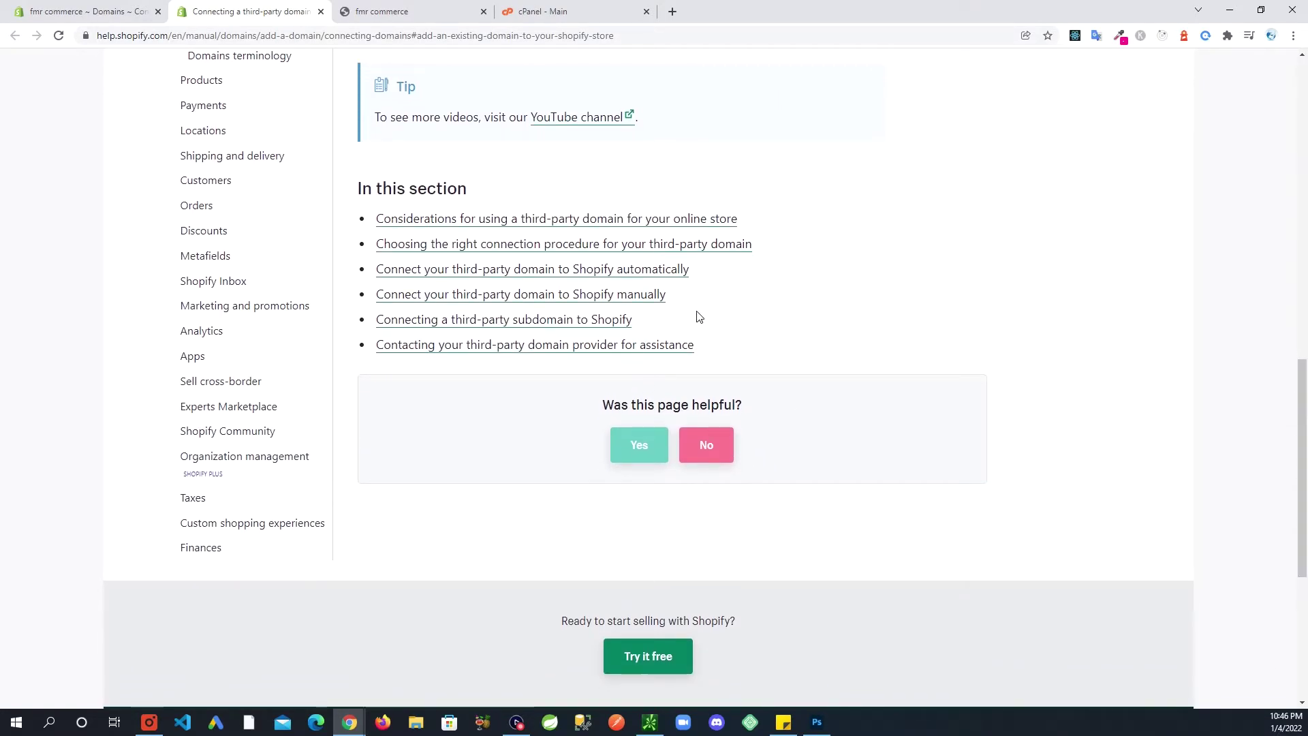
left_click(475, 304)
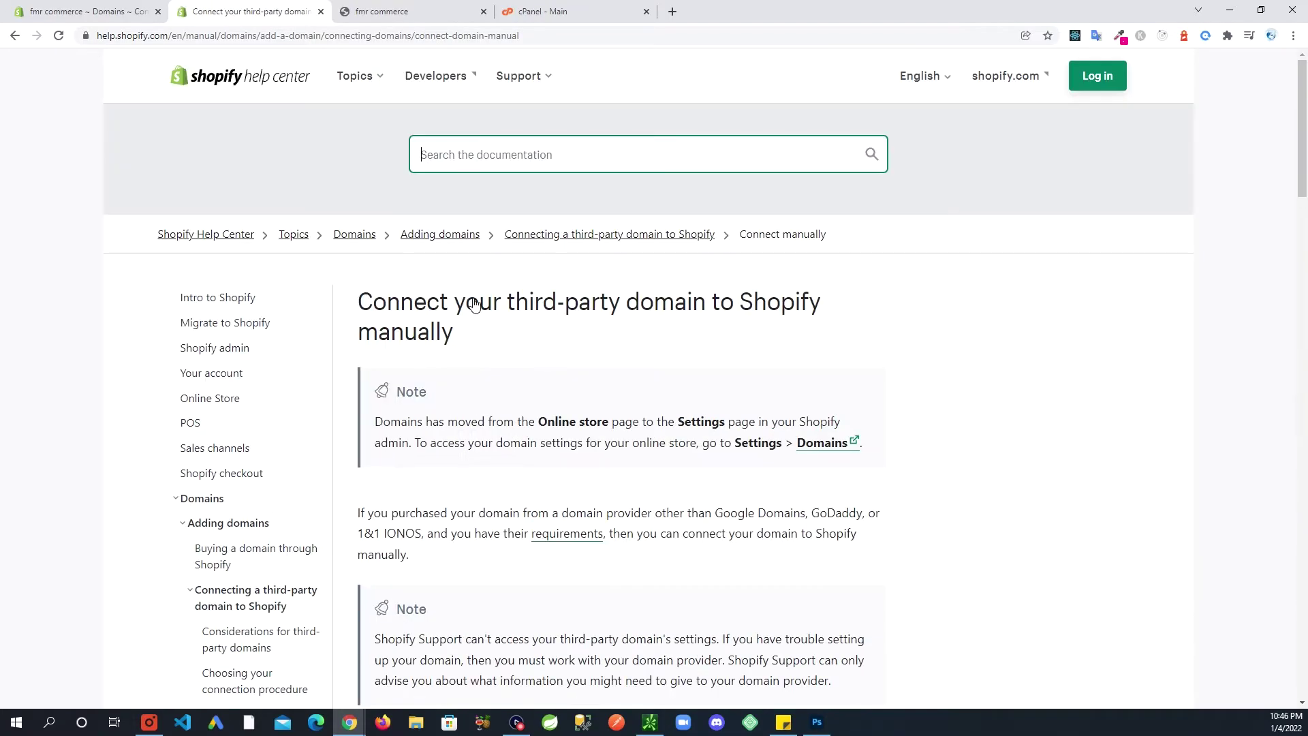
left_click_drag(1305, 148, 1305, 316)
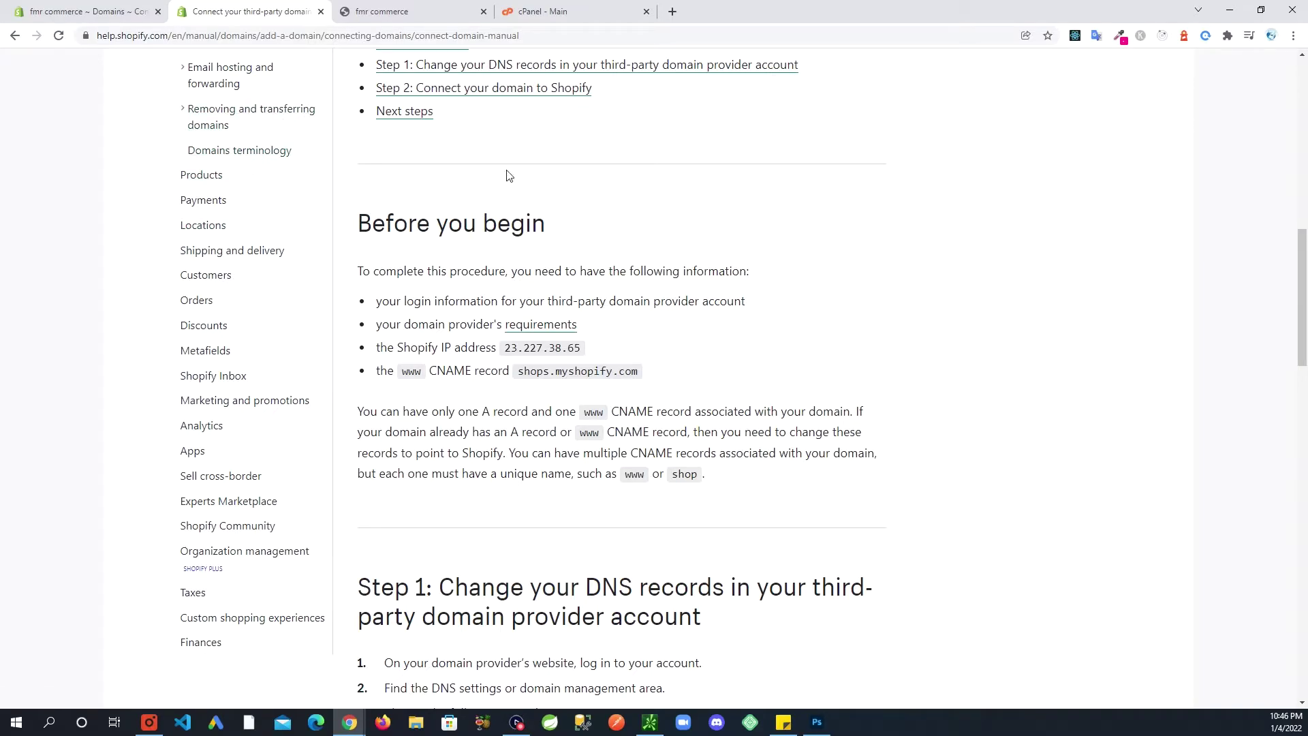
Bring up the cPanel dashboard tab and jump into its function search.
left_click(393, 18)
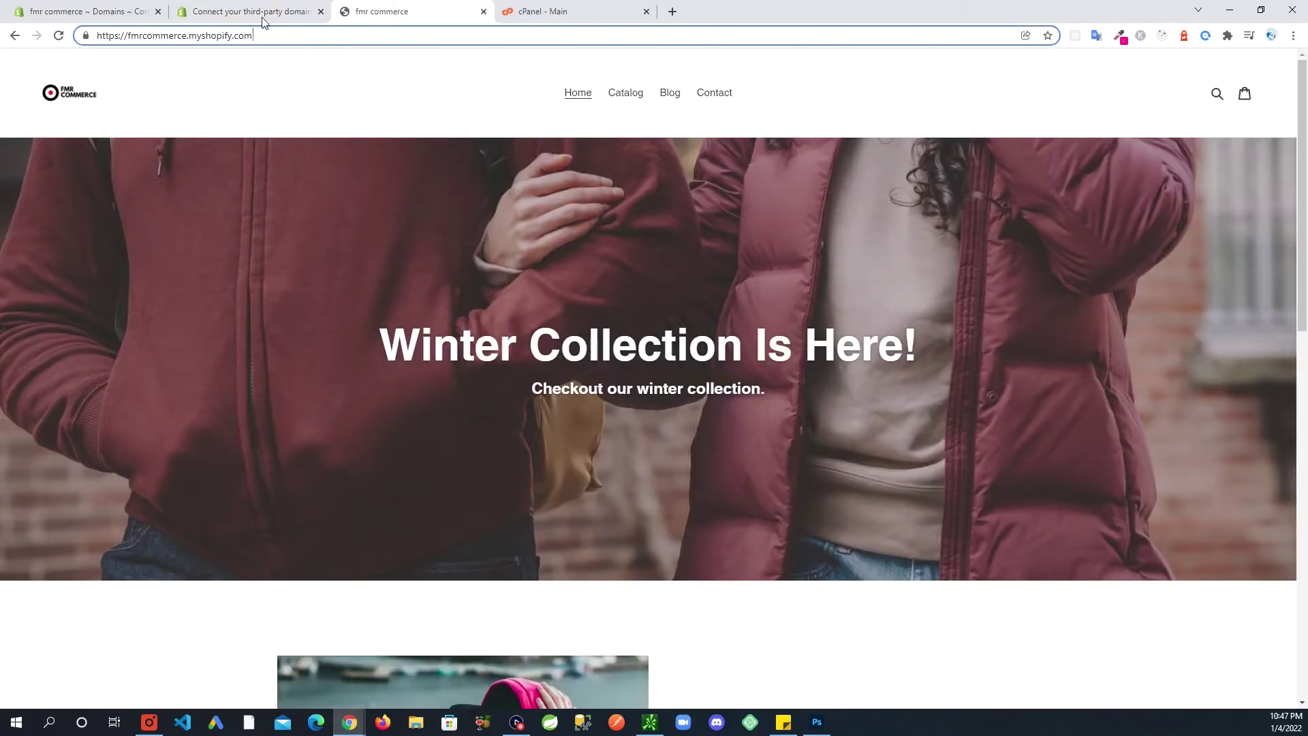
left_click(596, 19)
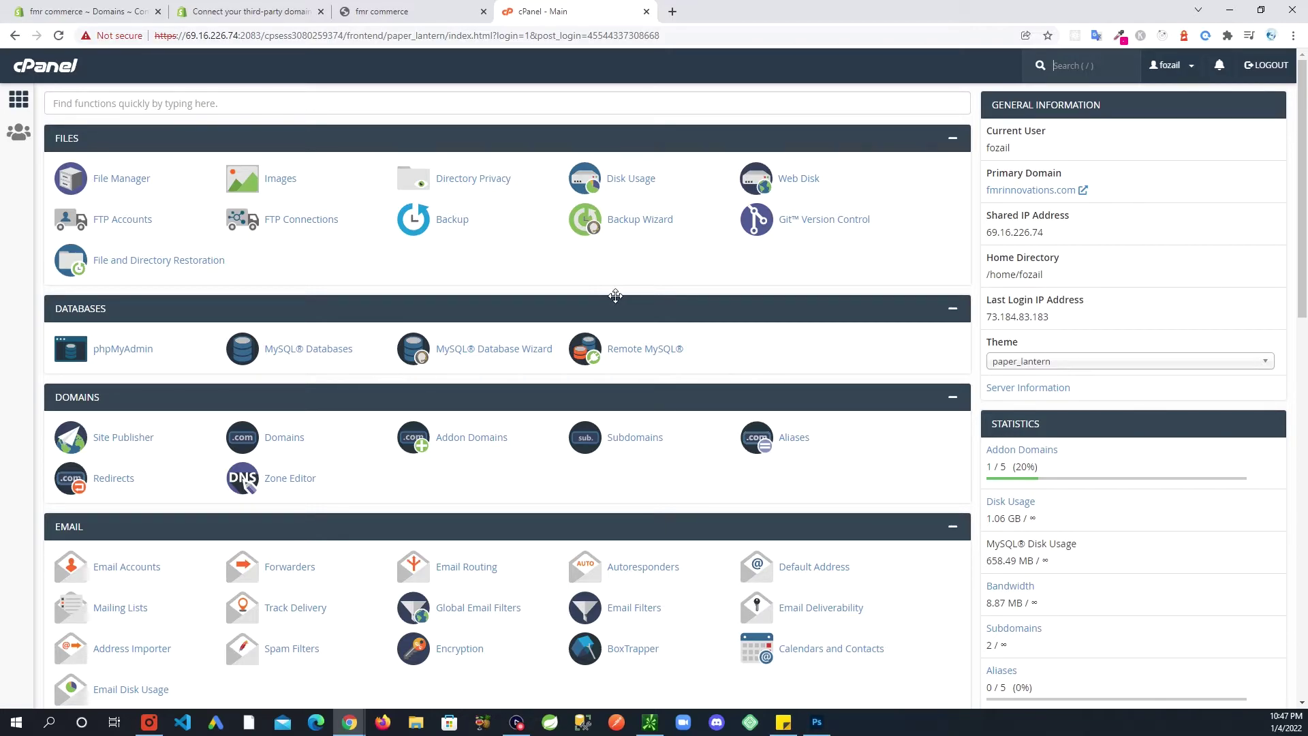
key("slash")
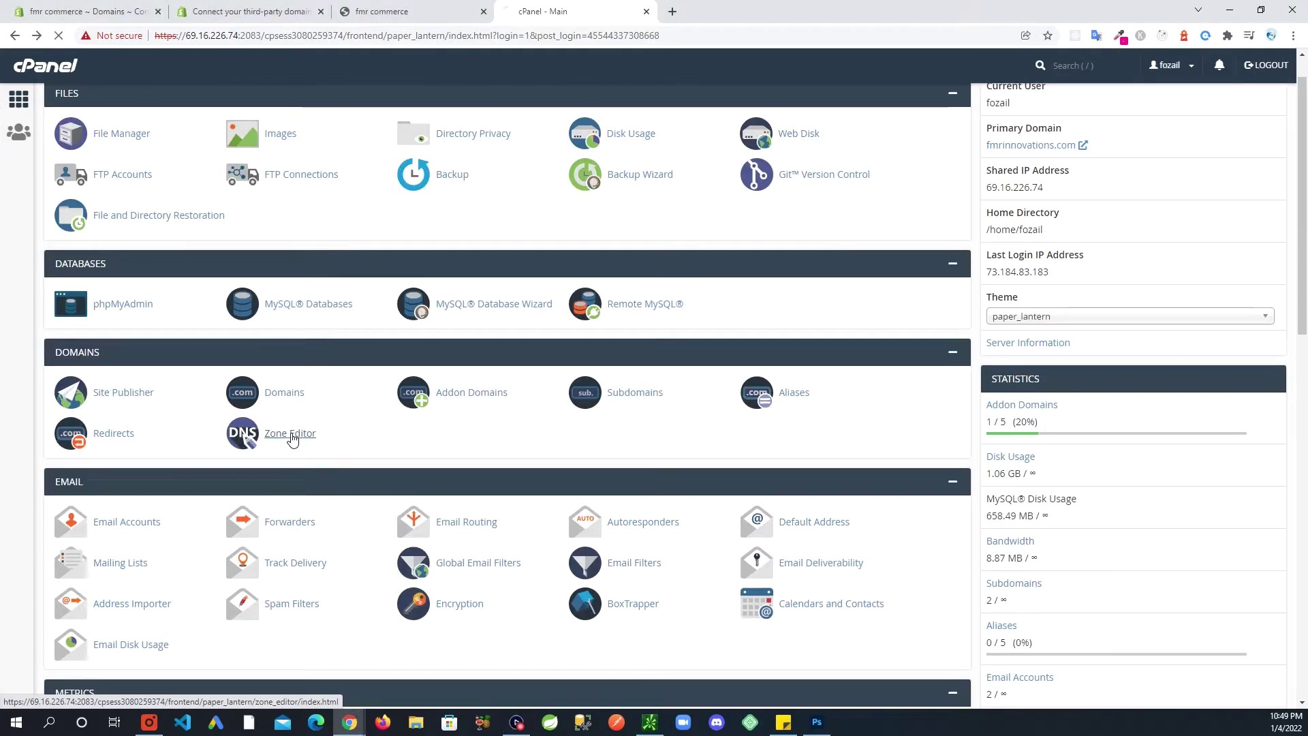
Open the Zone Editor and highlight fmrcommerce.com in its domain list.
left_click(292, 436)
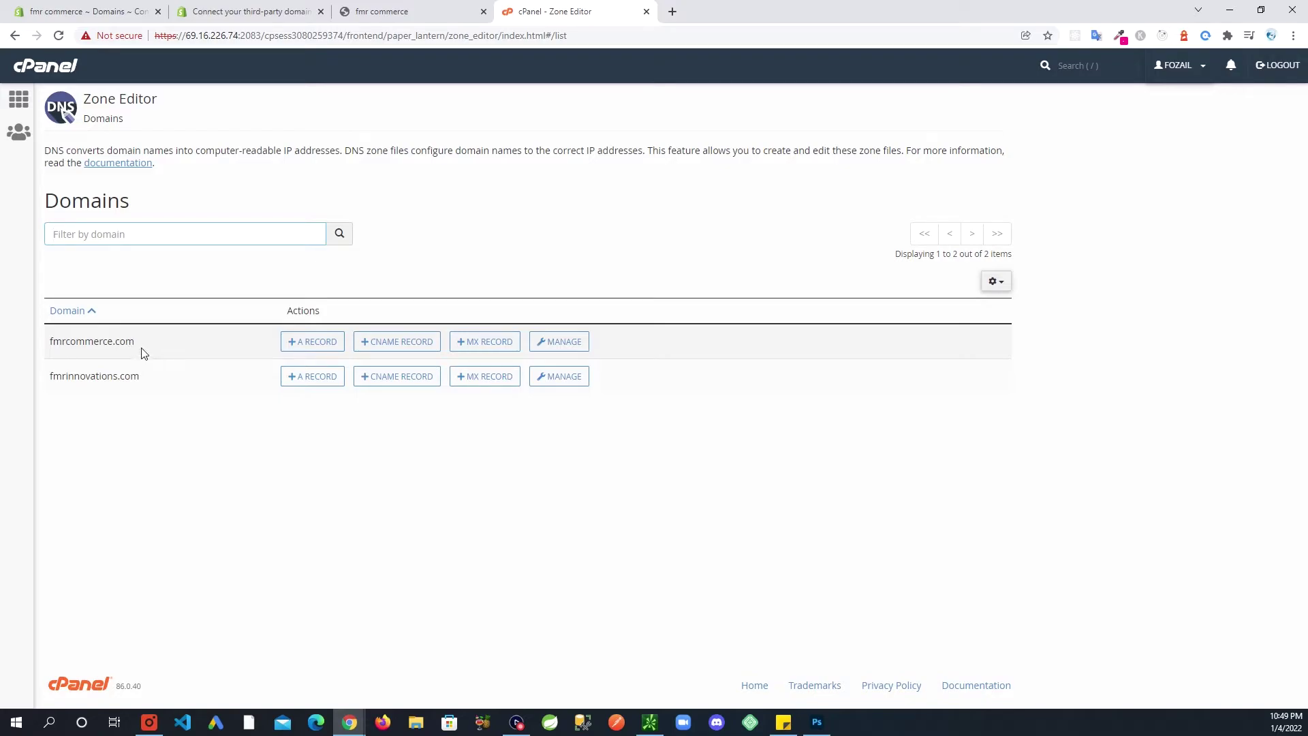
left_click_drag(135, 343, 49, 348)
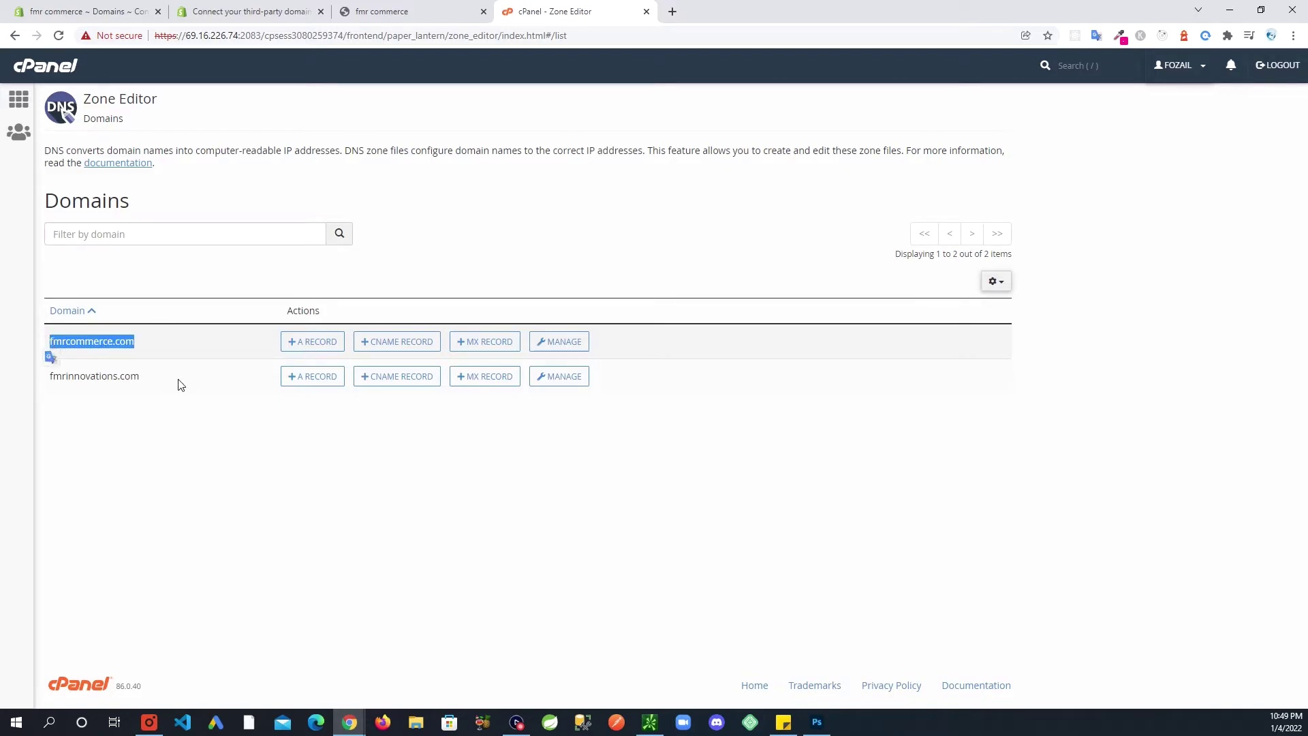
left_click(259, 458)
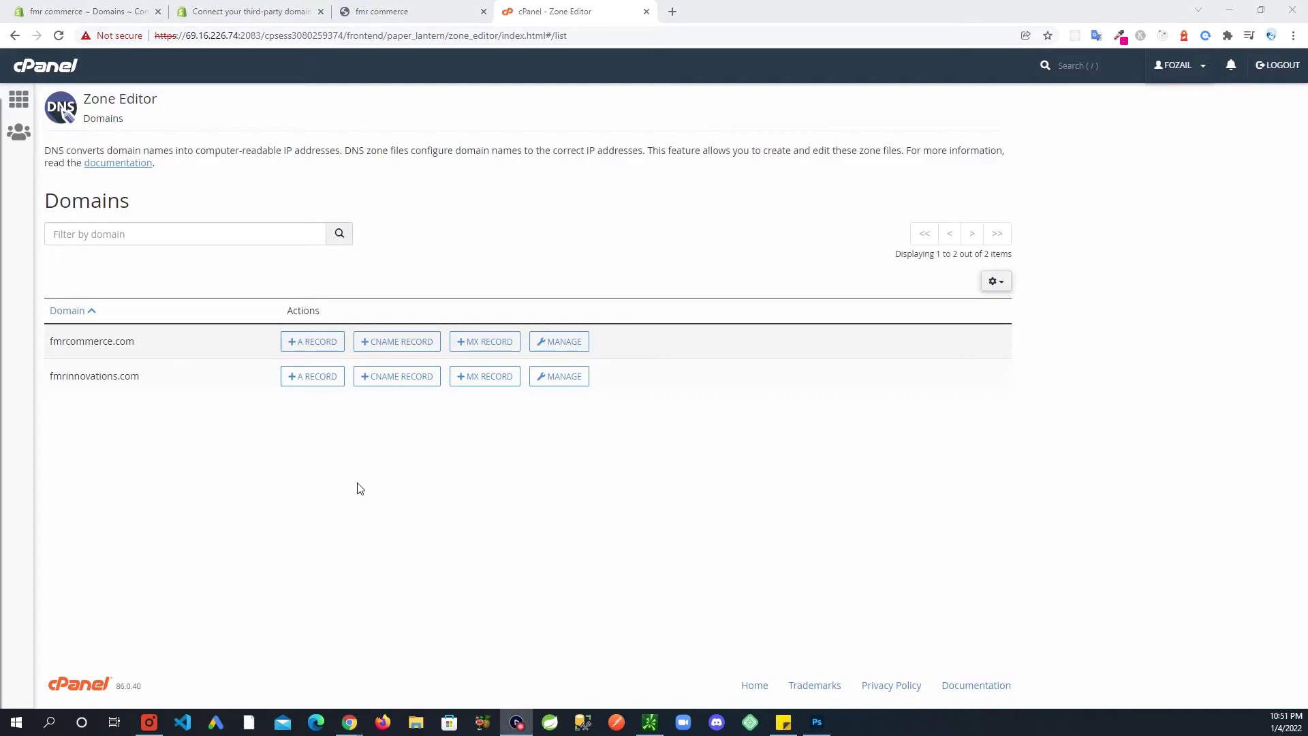
Scroll to the DNS steps and highlight the A-record IP 23.227.38.65 and the www CNAME target.
left_click(249, 15)
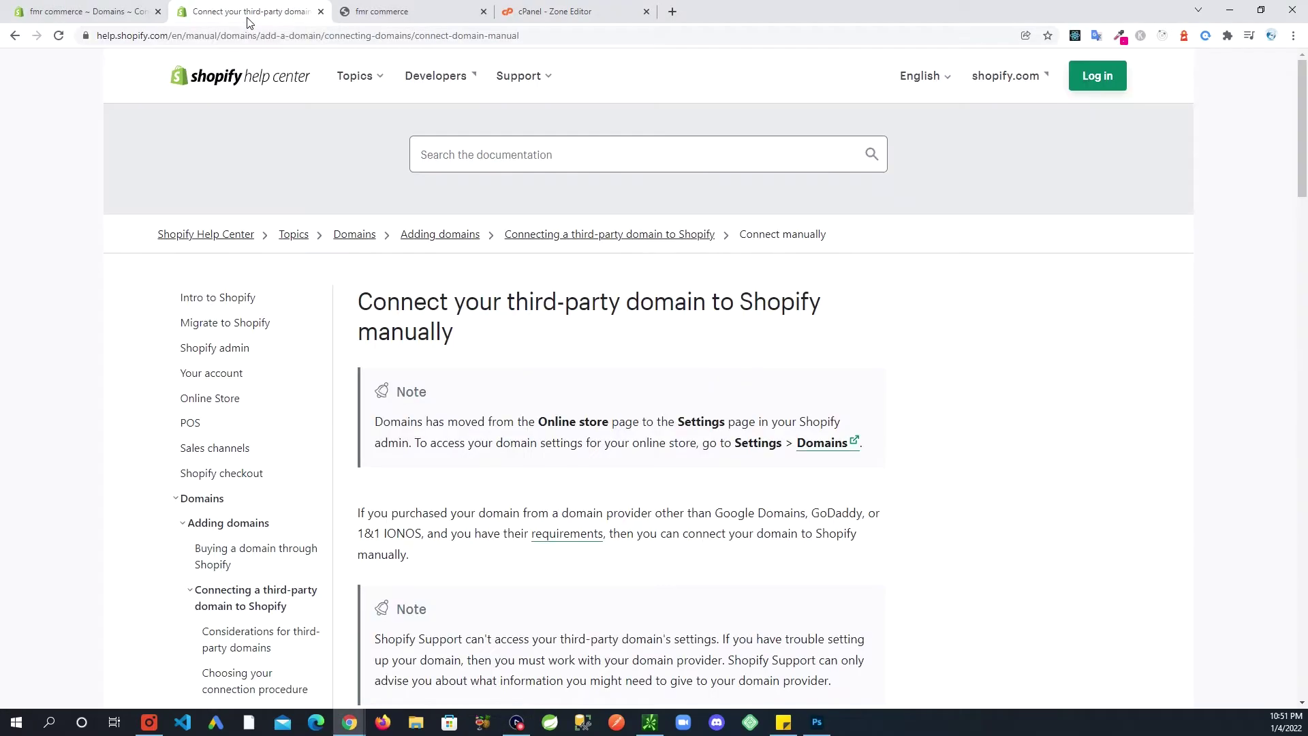
scroll(935, 407, "down", 2)
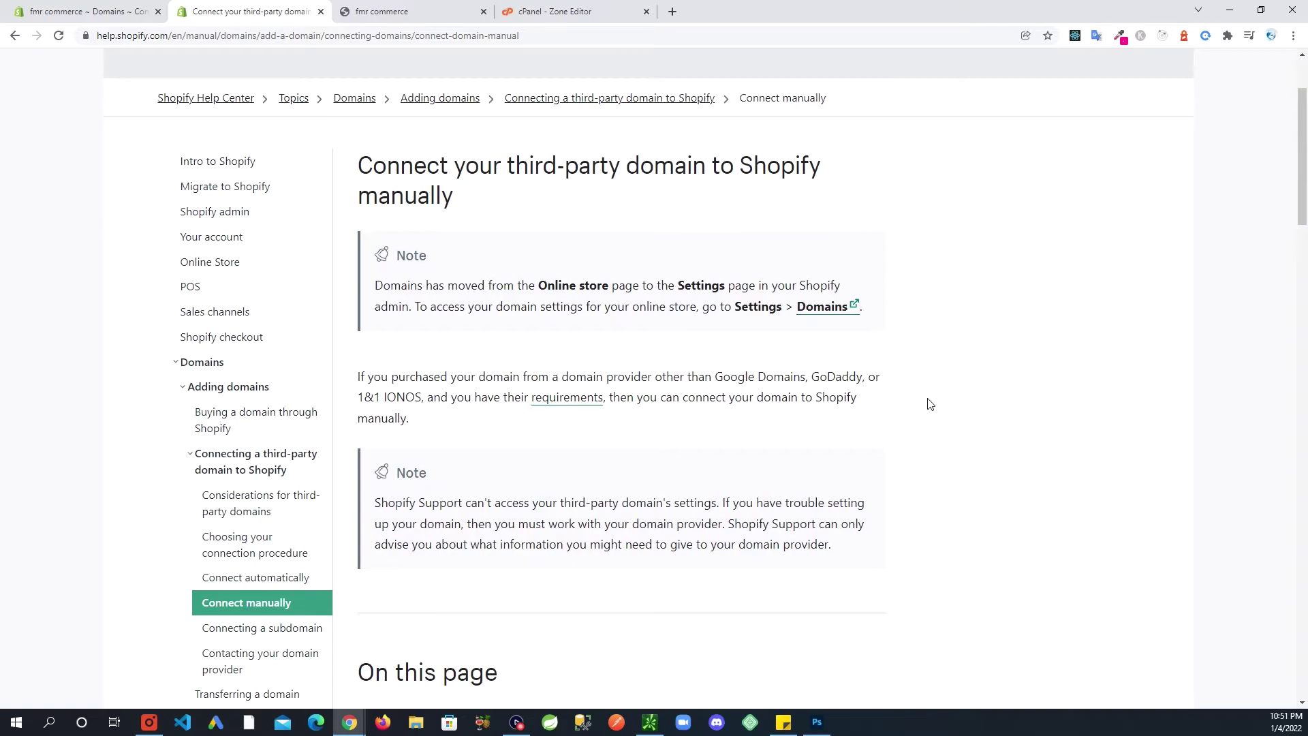
scroll(930, 404, "down", 3)
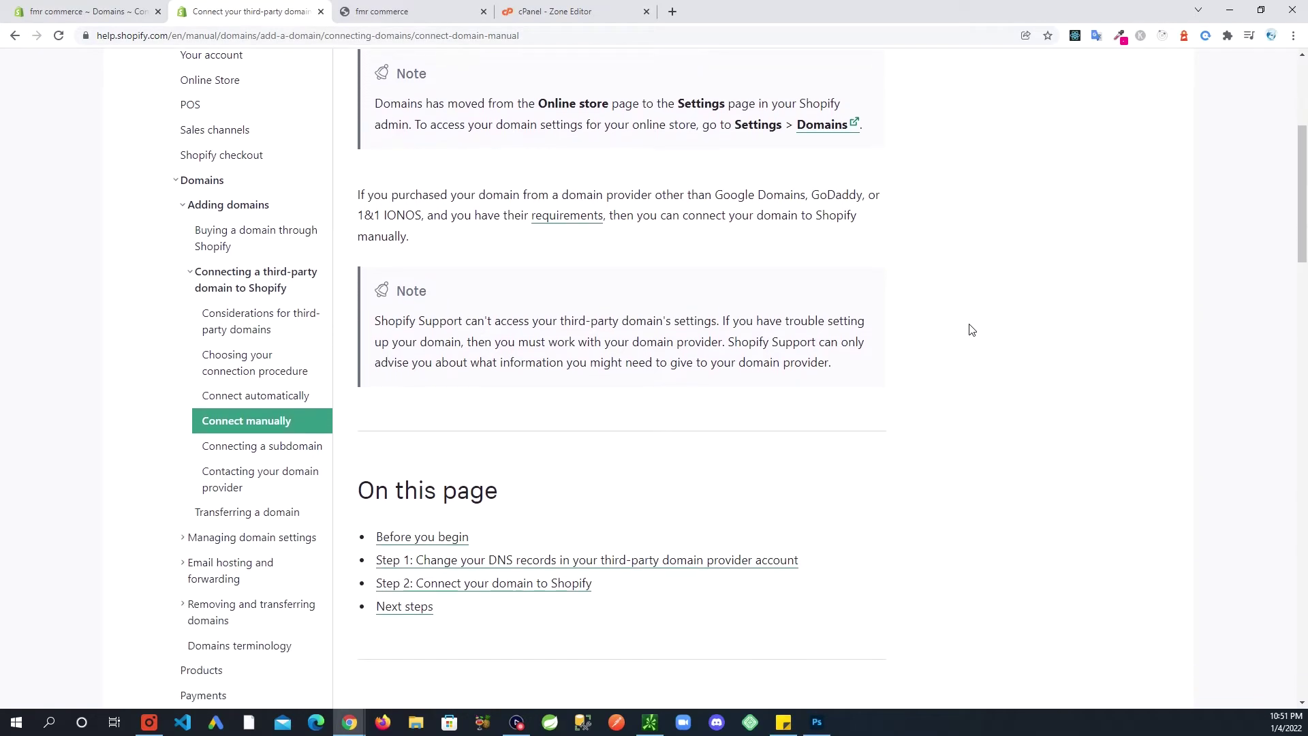
scroll(978, 323, "down", 3)
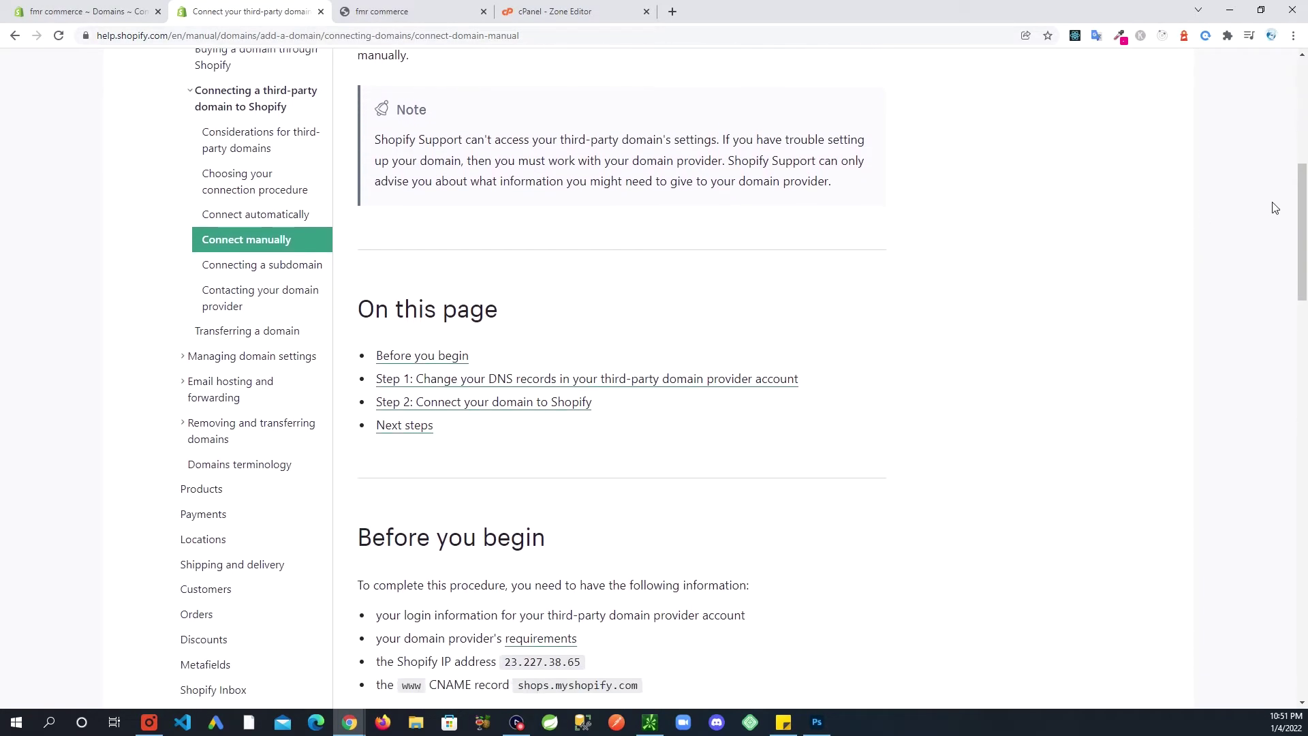
left_click_drag(1301, 200, 1301, 343)
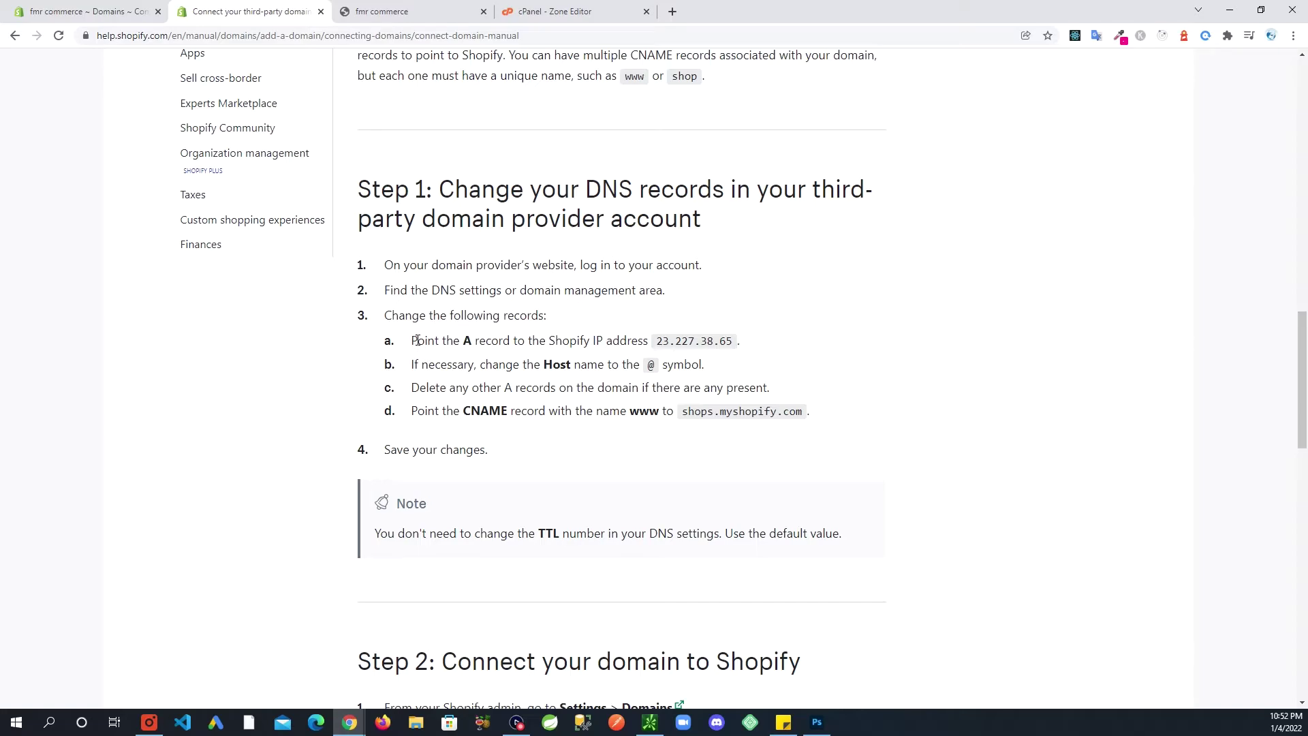
left_click_drag(413, 340, 645, 343)
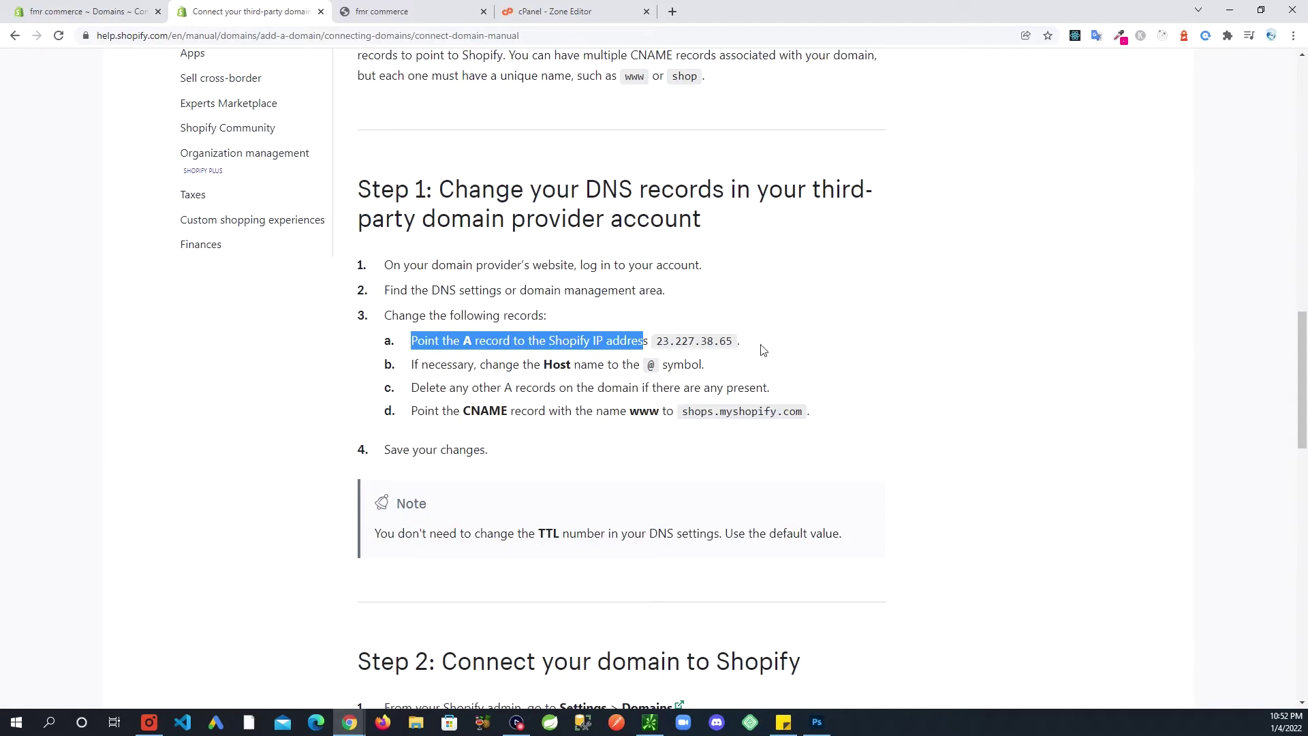
left_click_drag(734, 340, 658, 342)
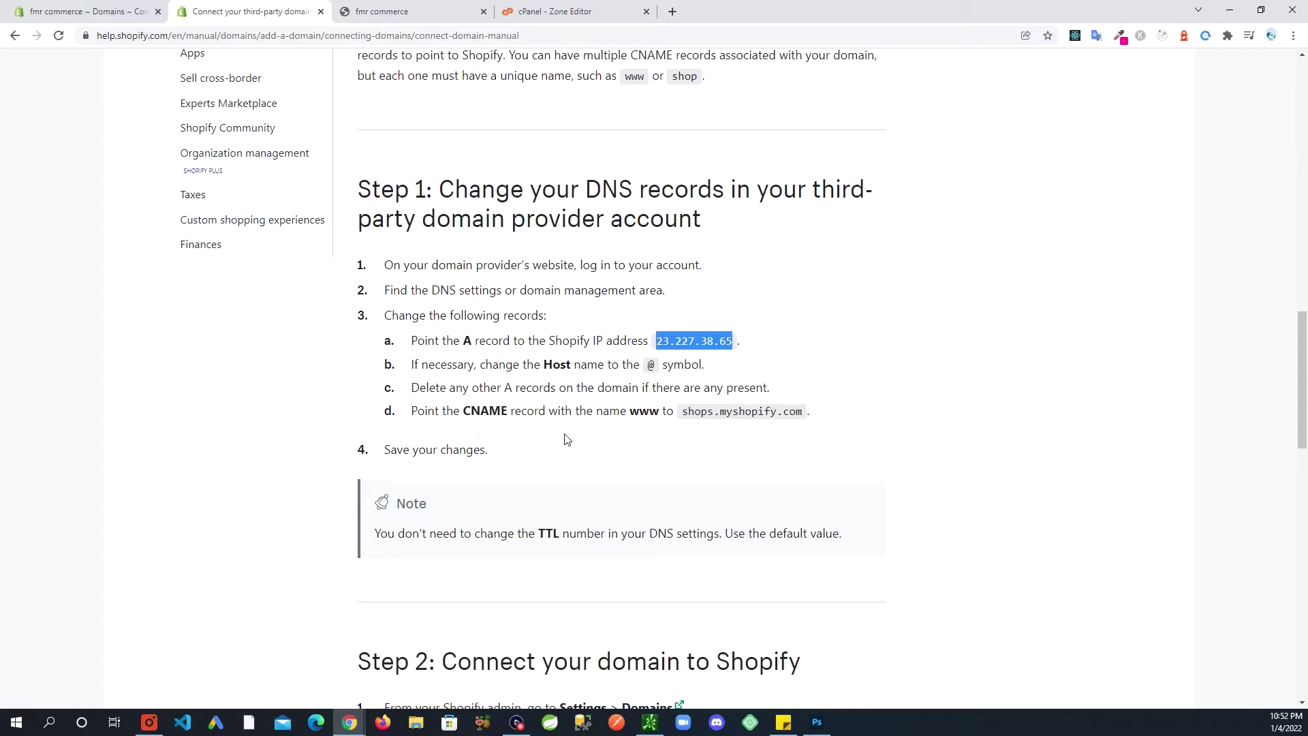
double_click(643, 412)
left_click(787, 417)
double_click(786, 418)
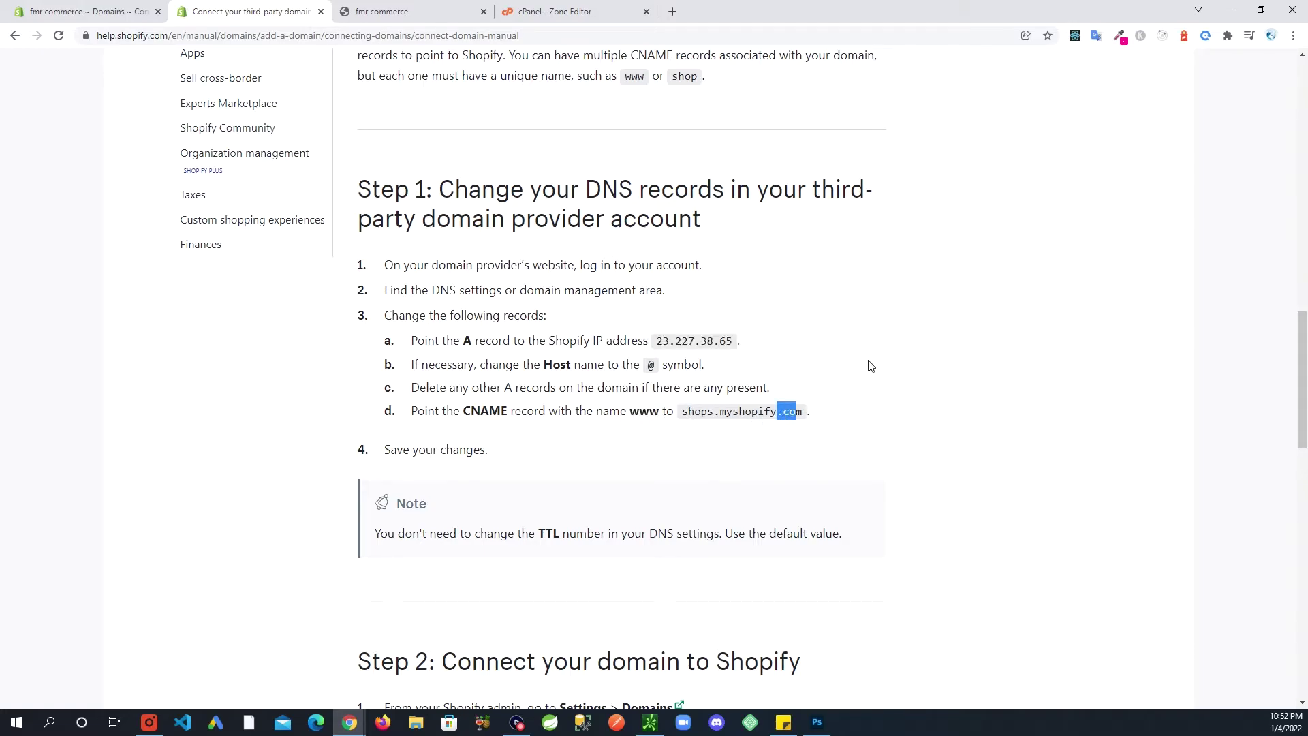
left_click(855, 369)
Copy Shopify's IP address 23.227.38.65 and return to the fmr commerce storefront tab.
left_click_drag(436, 342, 657, 341)
left_click(750, 350)
right_click(675, 345)
key("Escape")
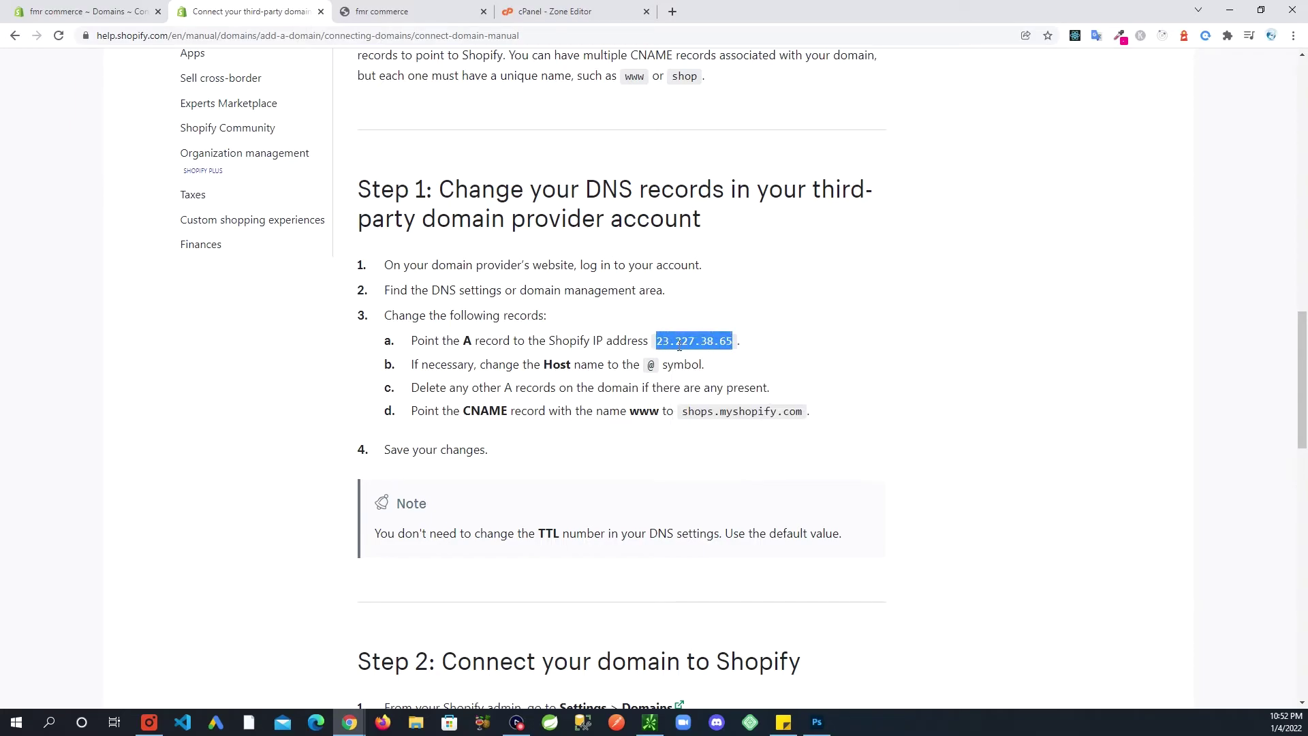
right_click(684, 345)
left_click(715, 355)
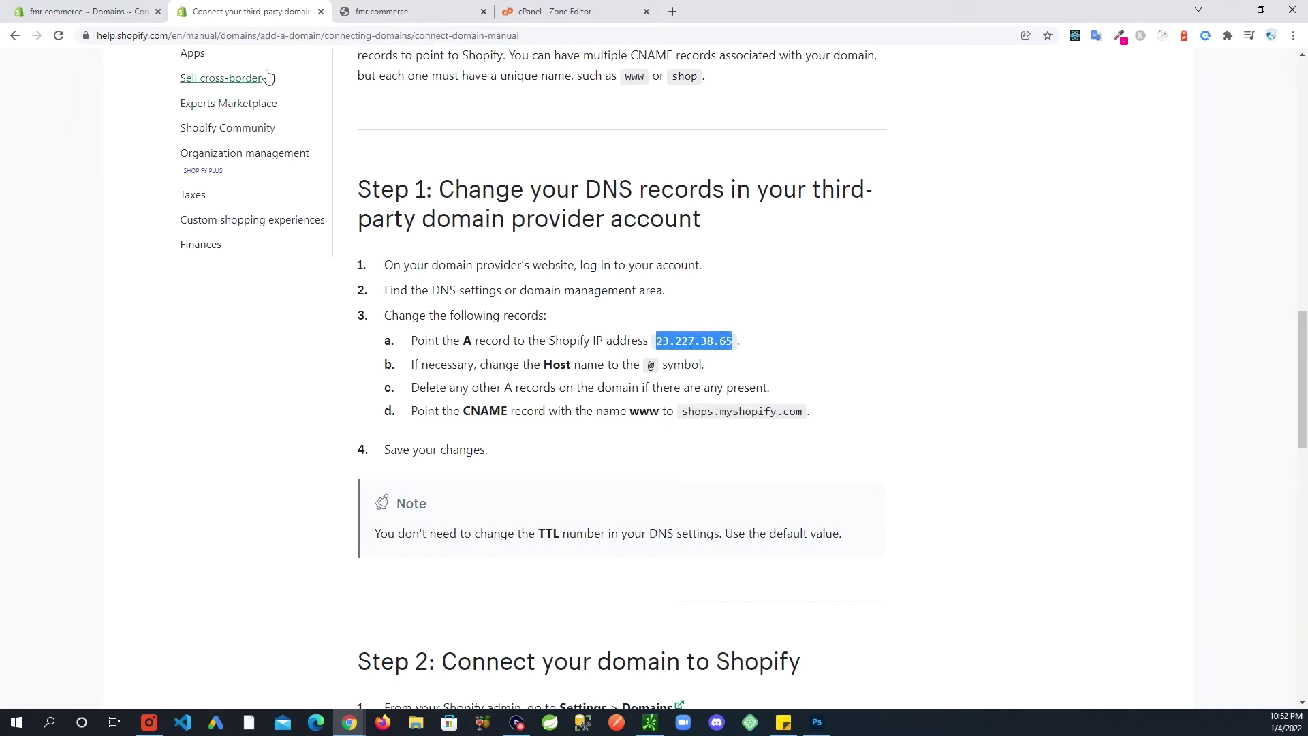
left_click(436, 13)
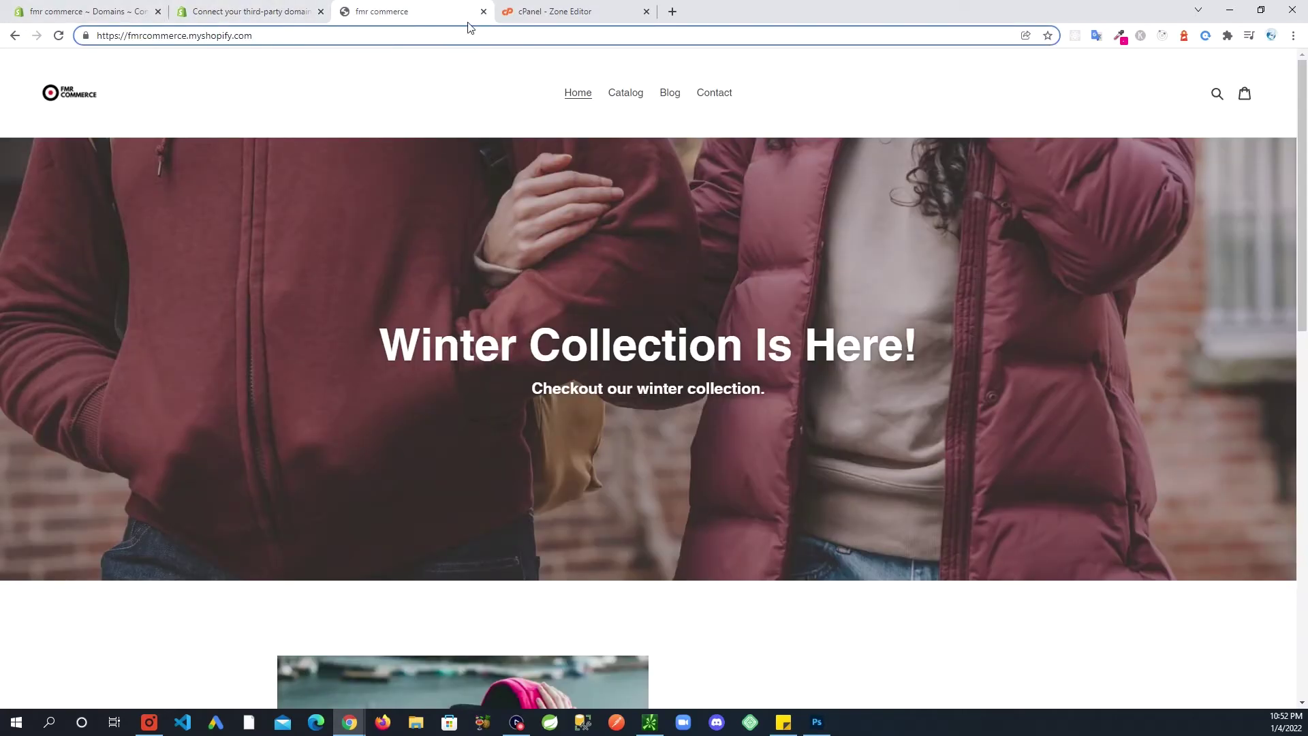
Open fmrcommerce.com's zone records, filter to A records, and highlight the fmrcommerce.com. record.
left_click(553, 11)
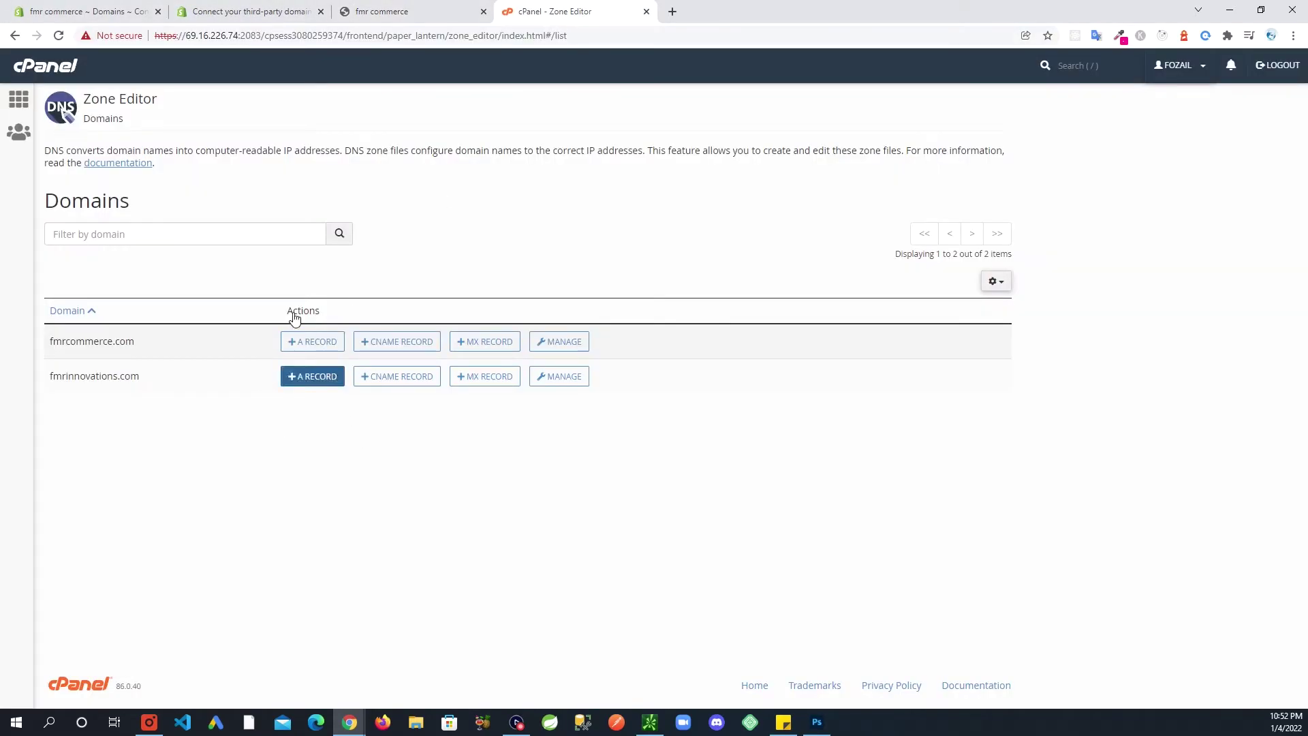
left_click(562, 349)
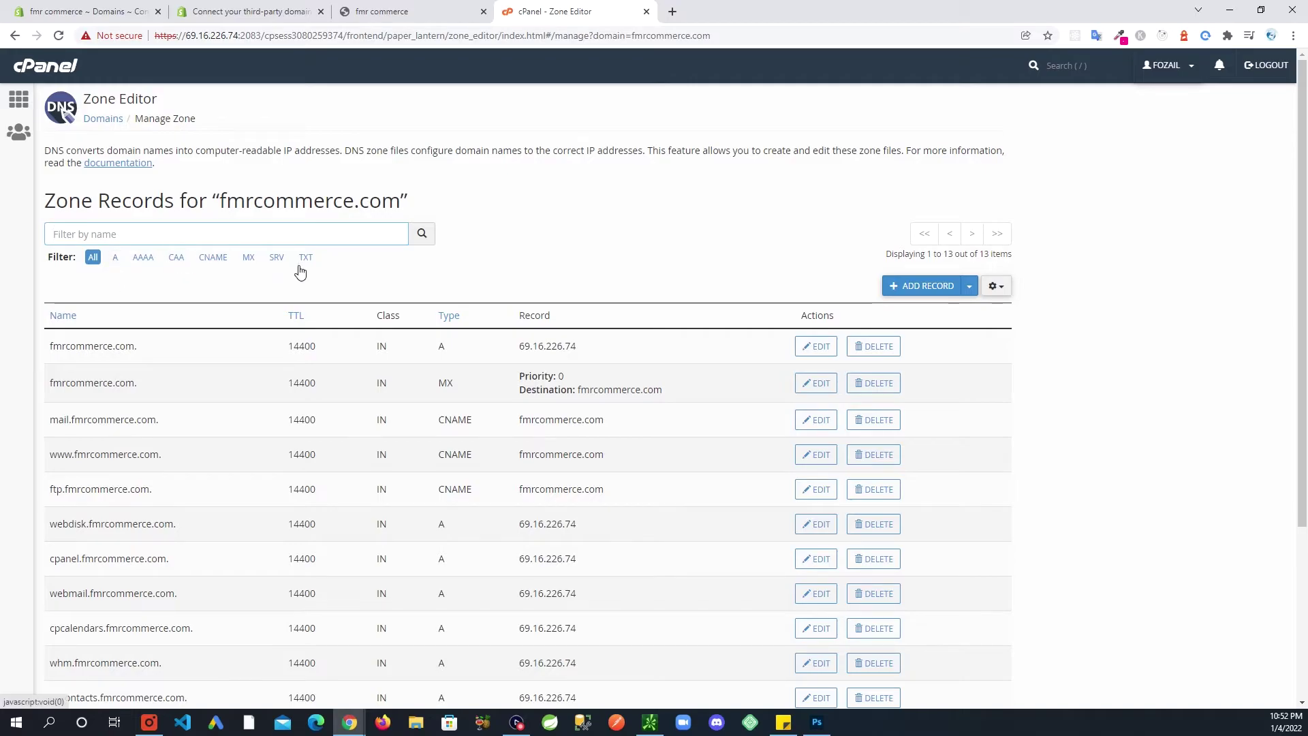
left_click(115, 261)
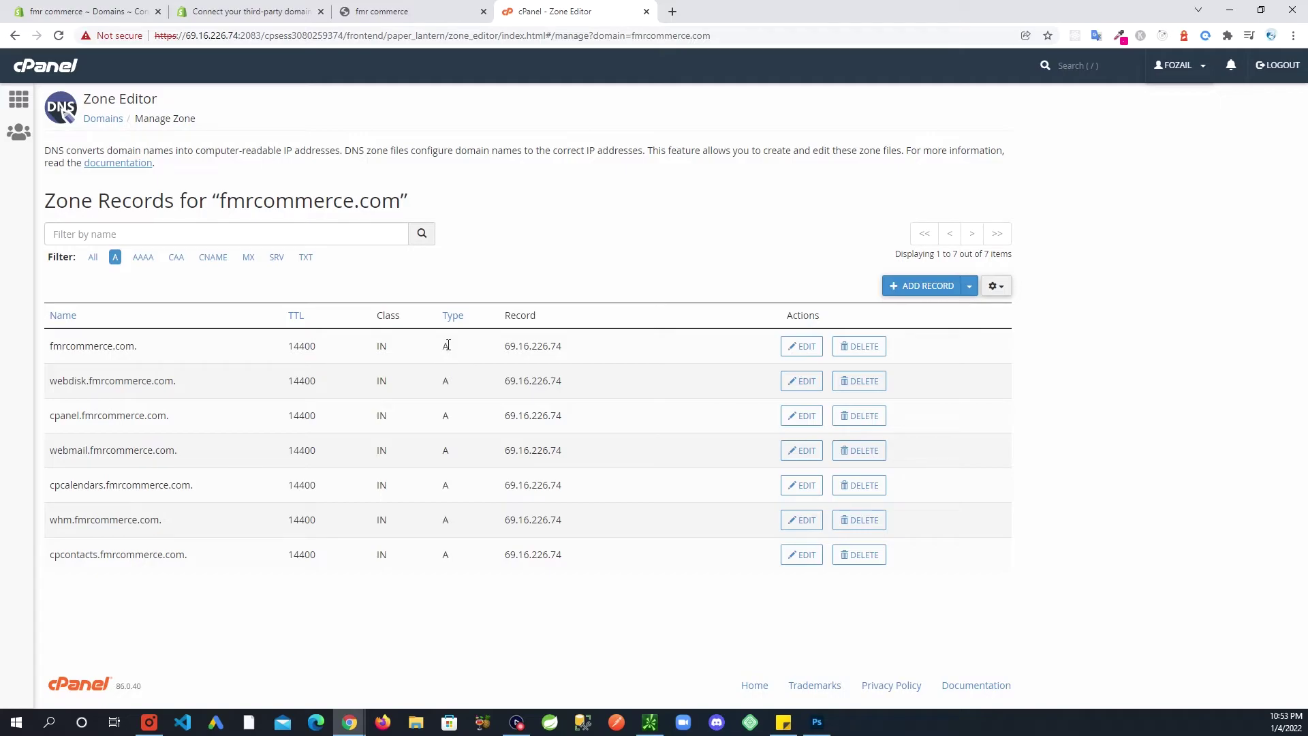
left_click_drag(62, 347, 151, 353)
left_click(711, 364)
left_click_drag(47, 350, 143, 350)
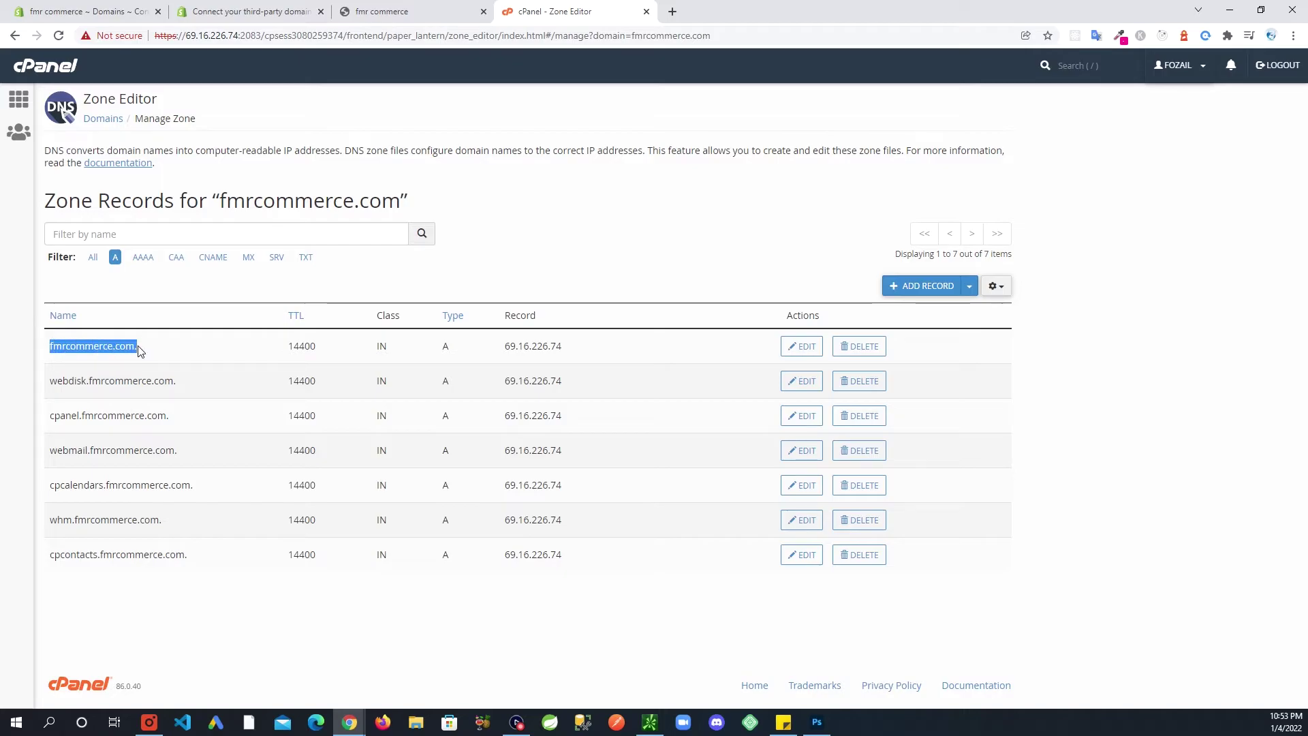
left_click(729, 351)
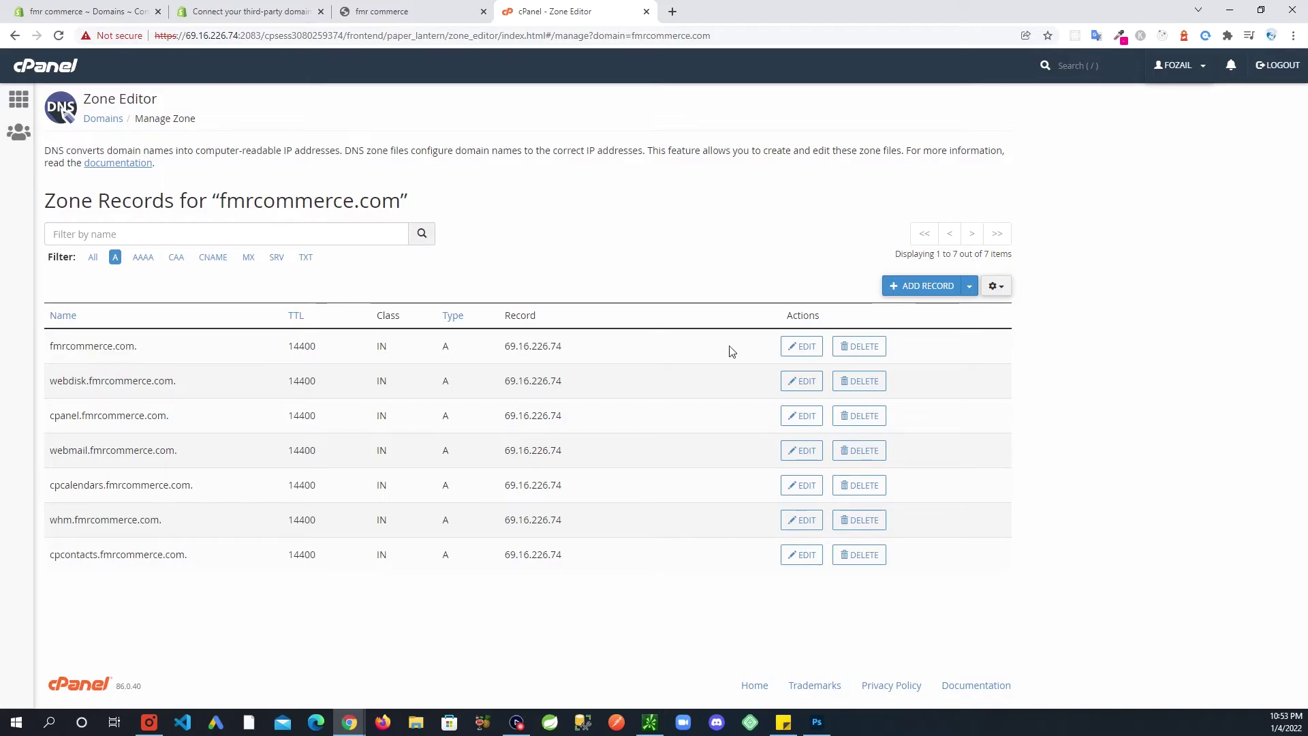
Edit the fmrcommerce.com A record, paste 23.227.38.65 over 69.16.226.74, and save.
left_click(798, 349)
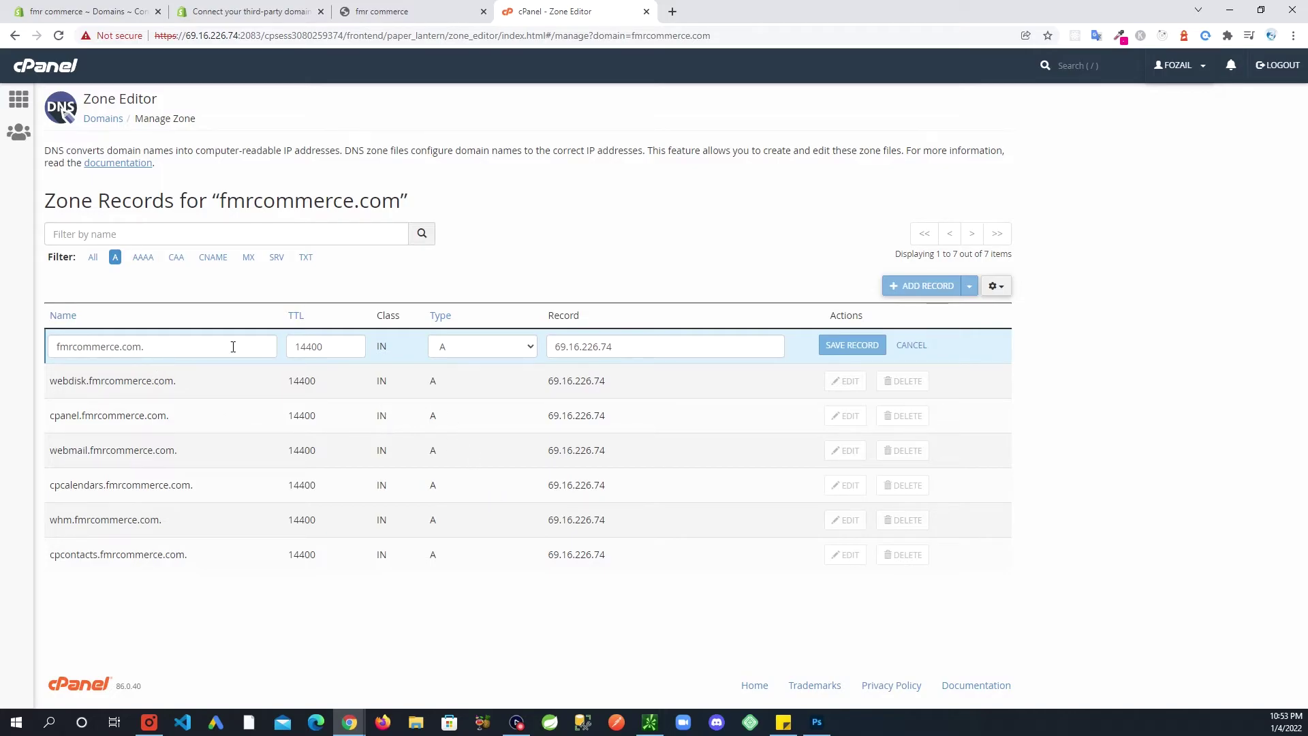
left_click_drag(637, 346, 559, 349)
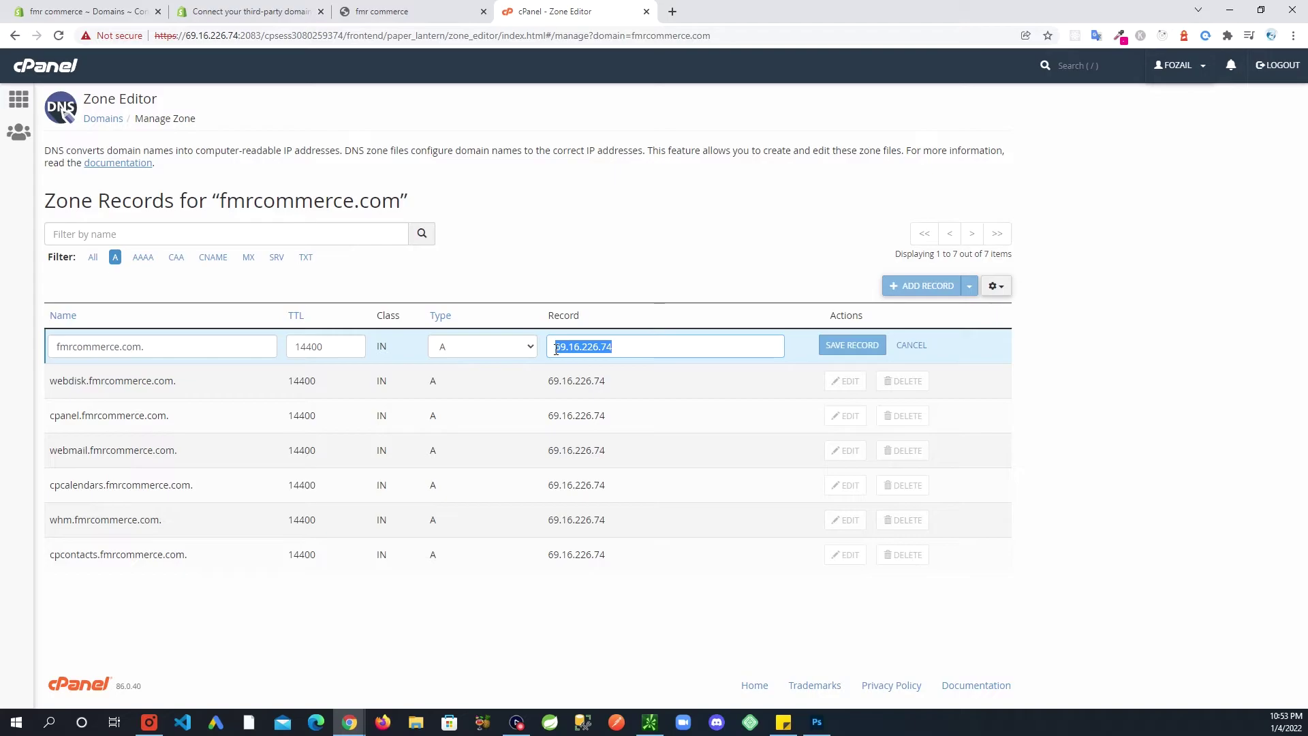
key("ctrl+v")
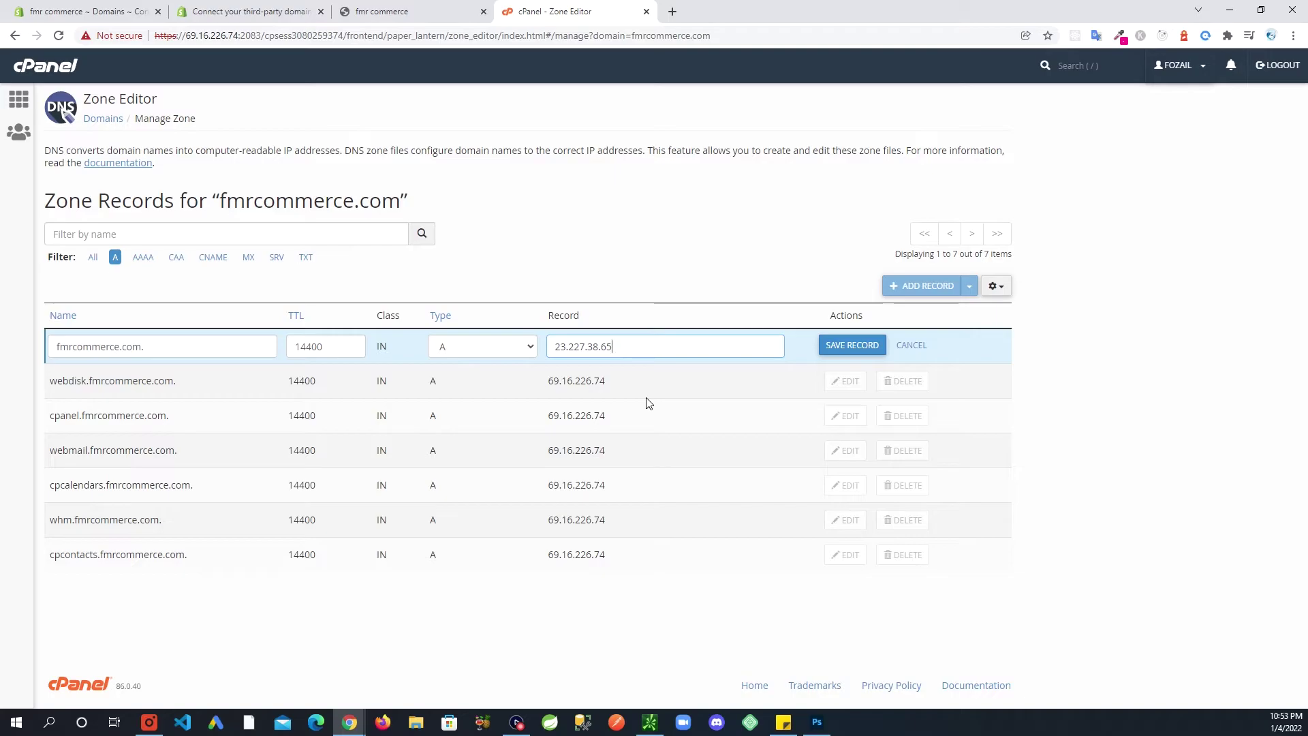
left_click(845, 348)
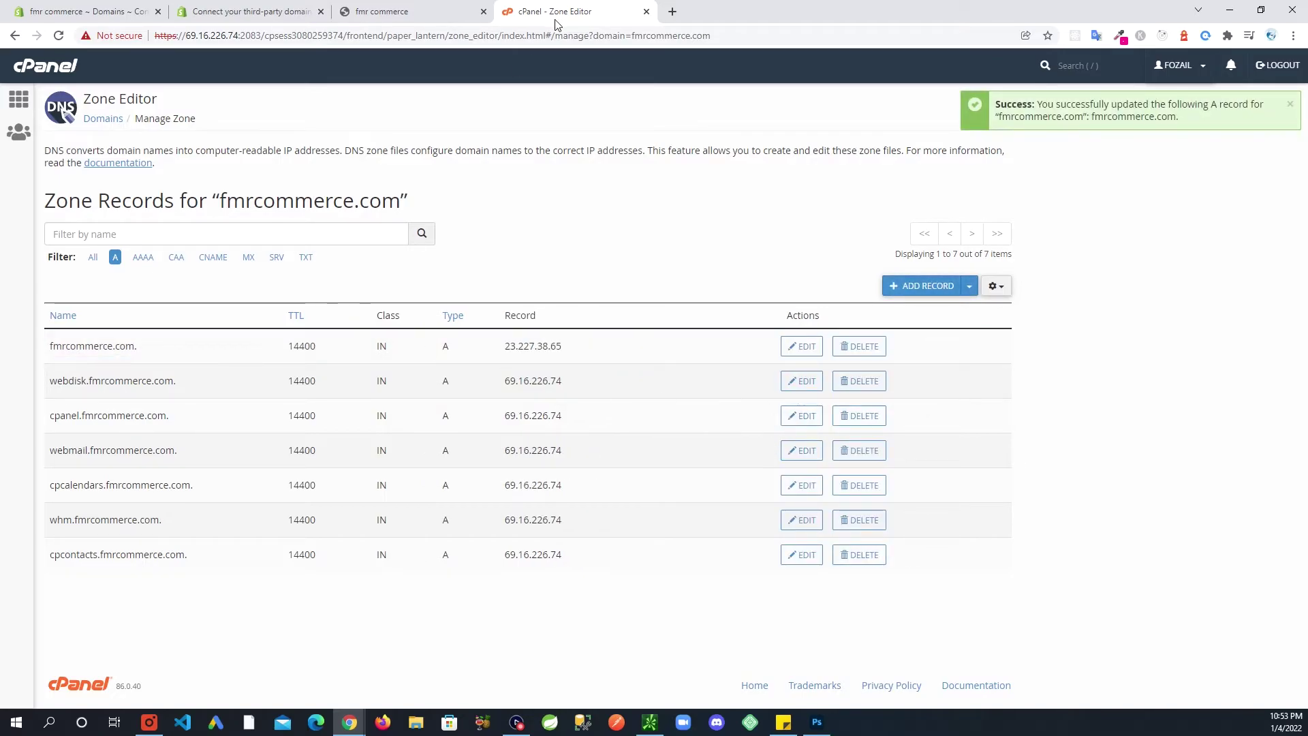
Copy shops.myshopify.com from the Help Center's CNAME step and go back to cPanel's zone records.
left_click(286, 12)
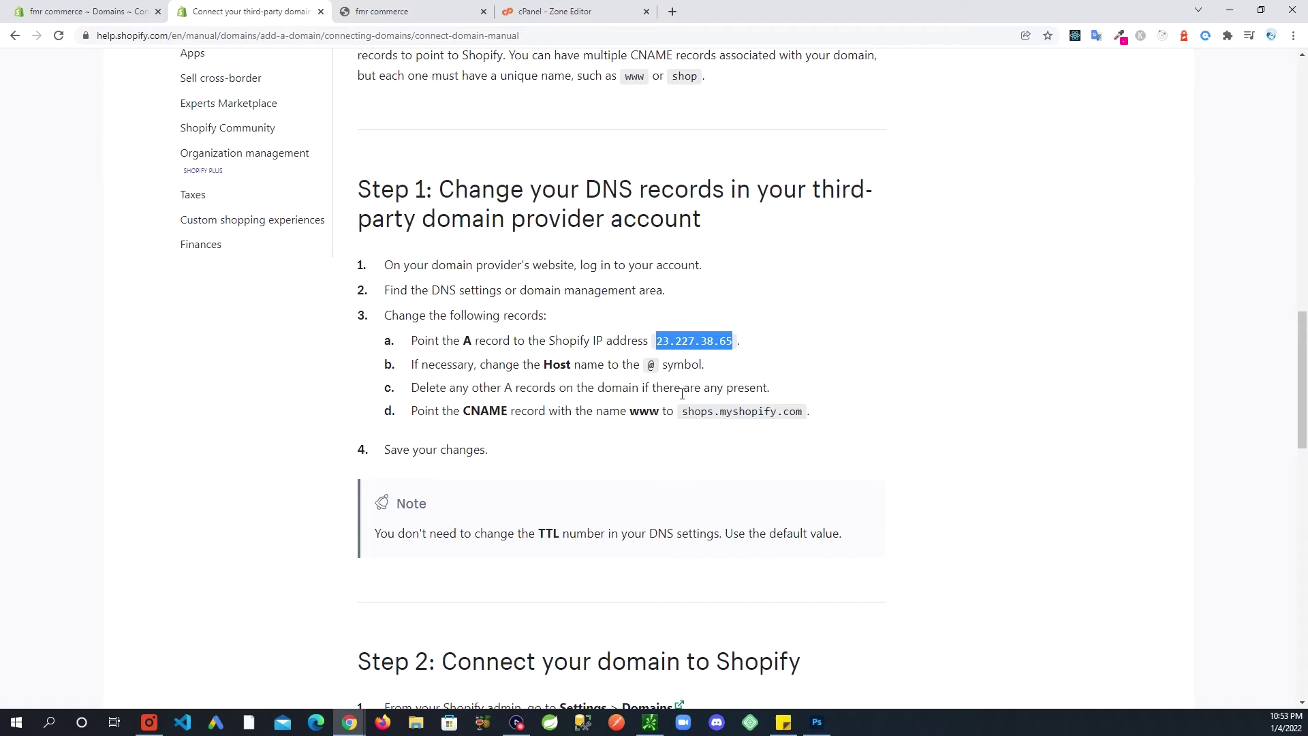
left_click(750, 368)
scroll(545, 470, "down", 1)
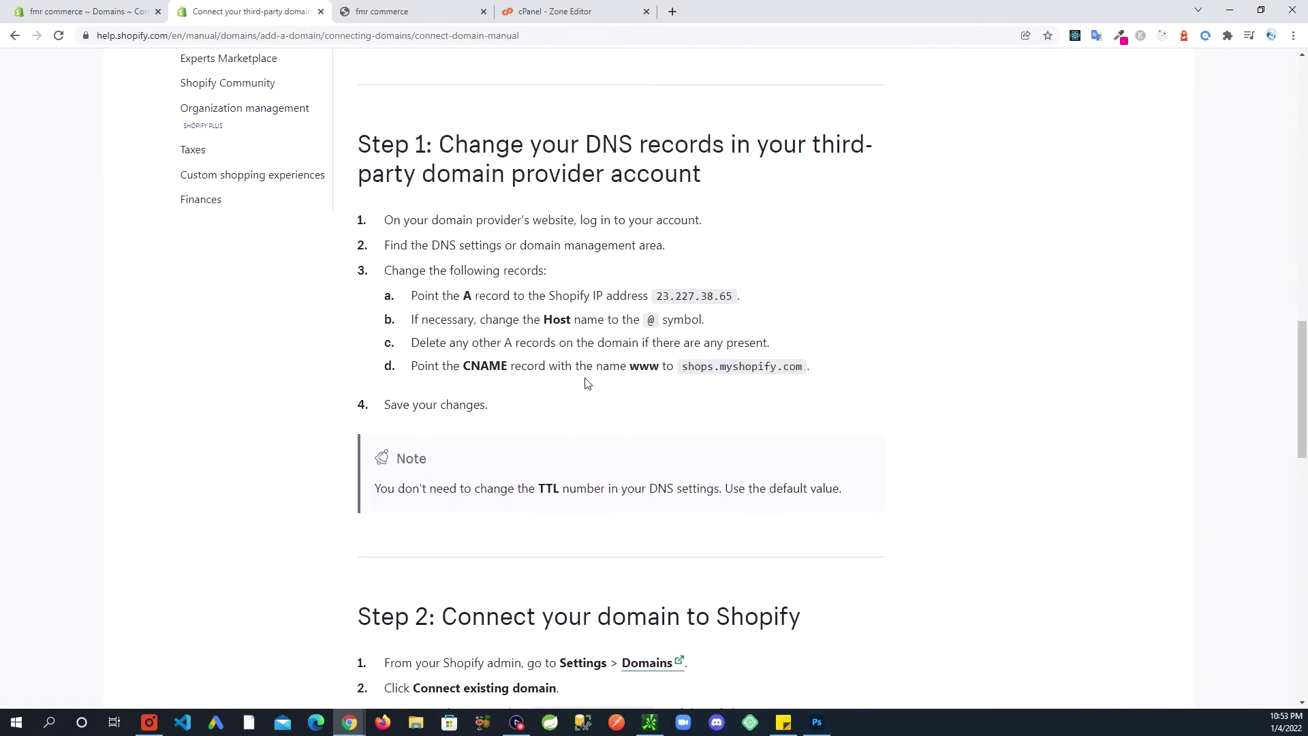
left_click_drag(480, 368, 802, 367)
left_click(681, 370)
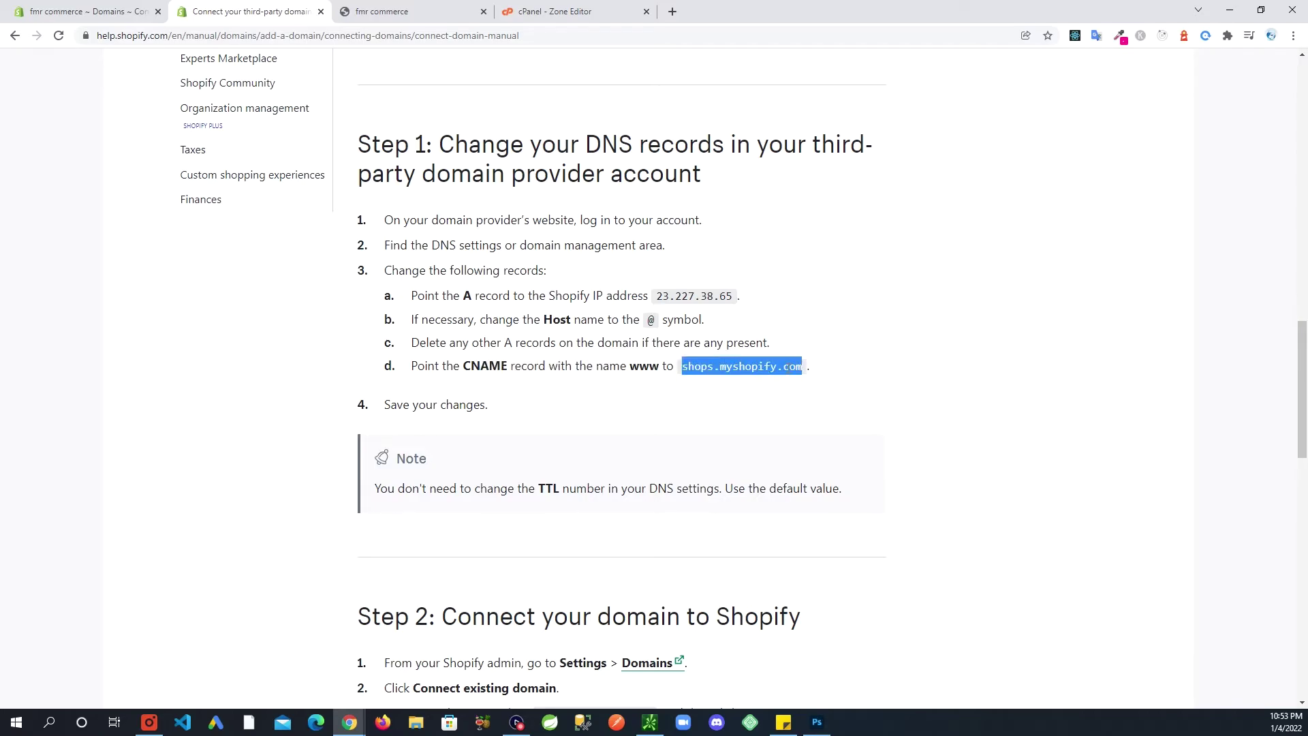
right_click(784, 369)
left_click(825, 383)
left_click(820, 346)
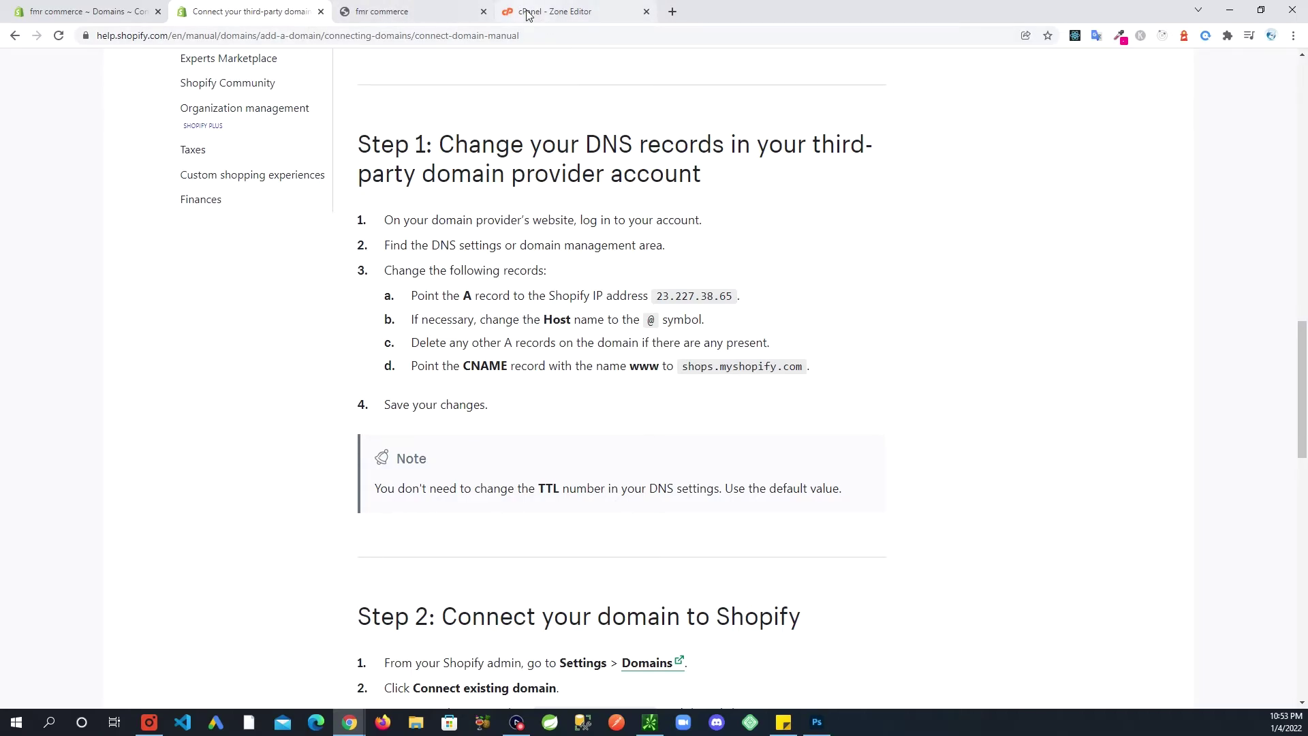
left_click(546, 12)
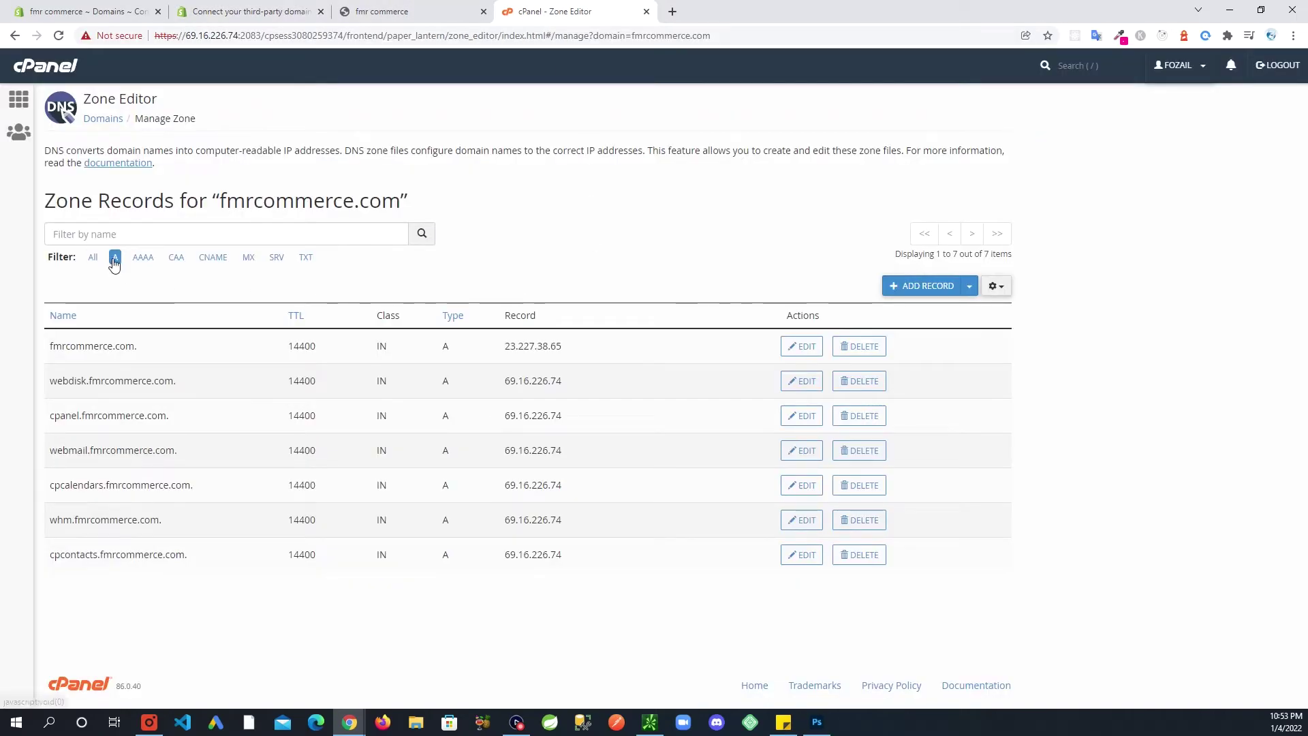
left_click(220, 263)
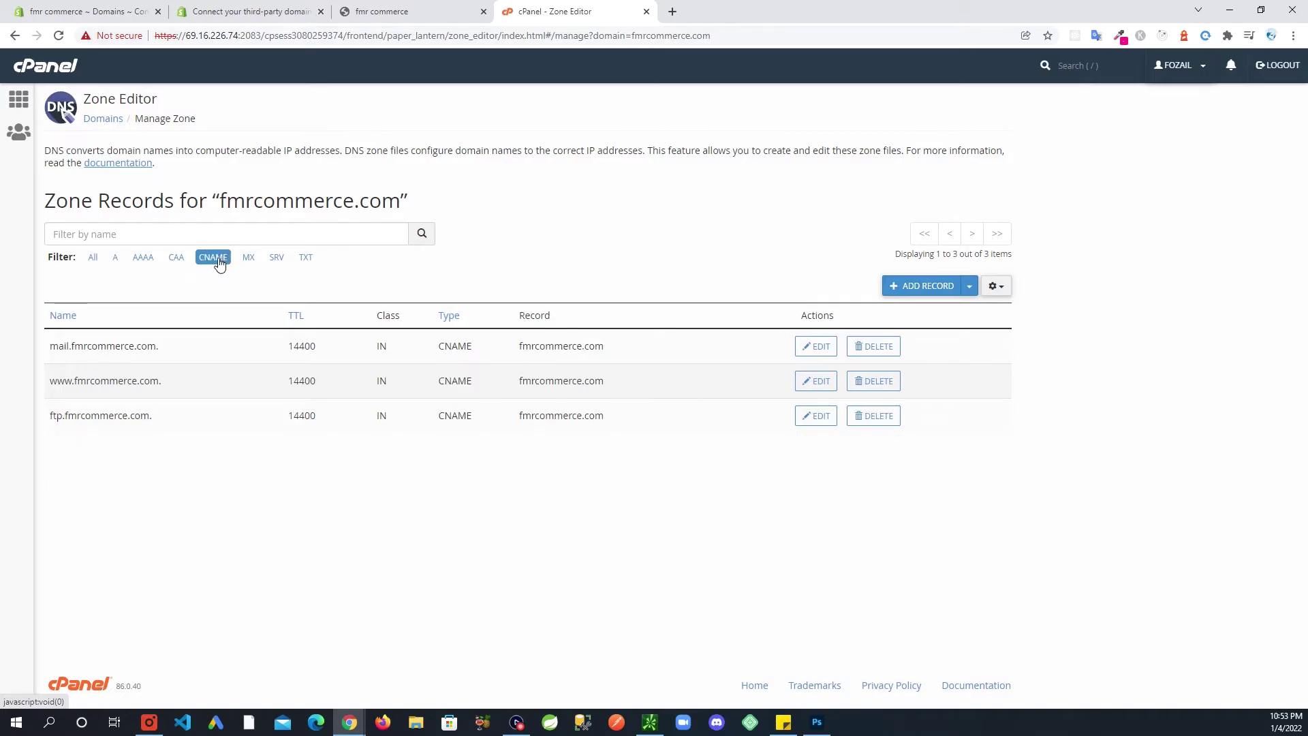
left_click(401, 21)
left_click(271, 6)
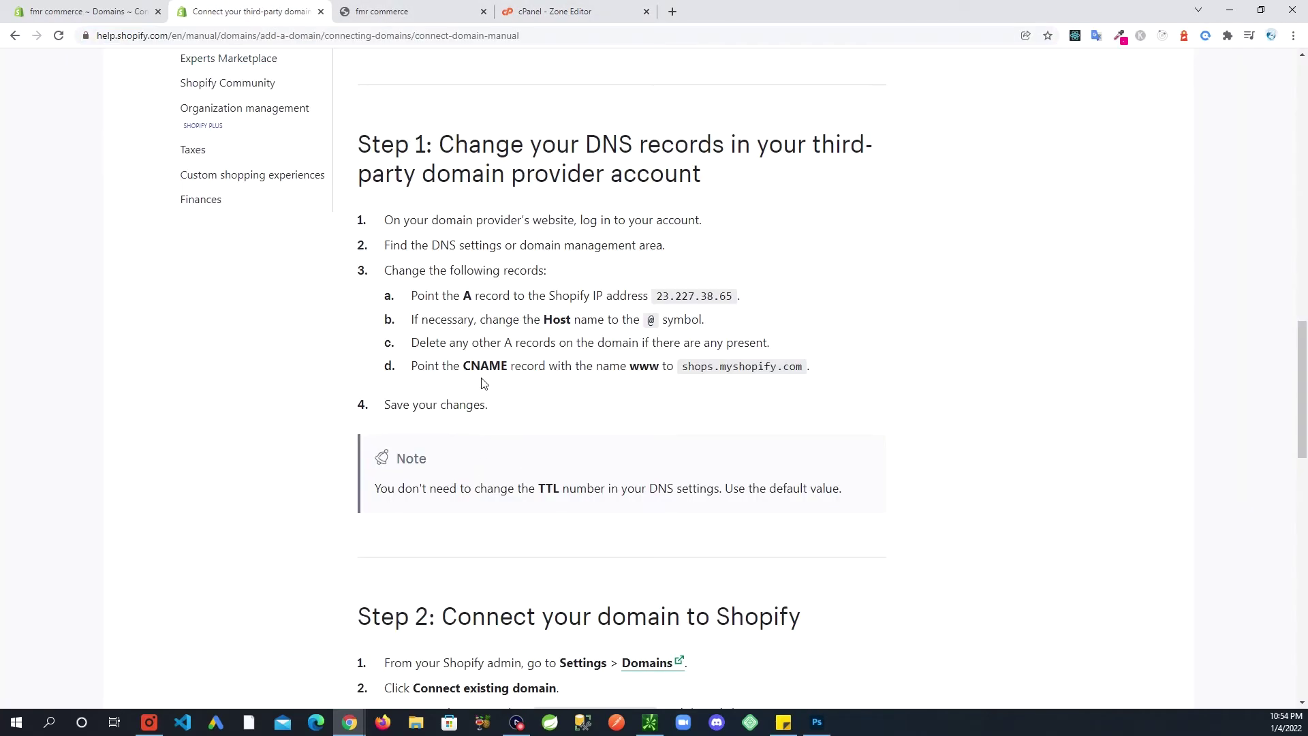
double_click(644, 367)
left_click(402, 12)
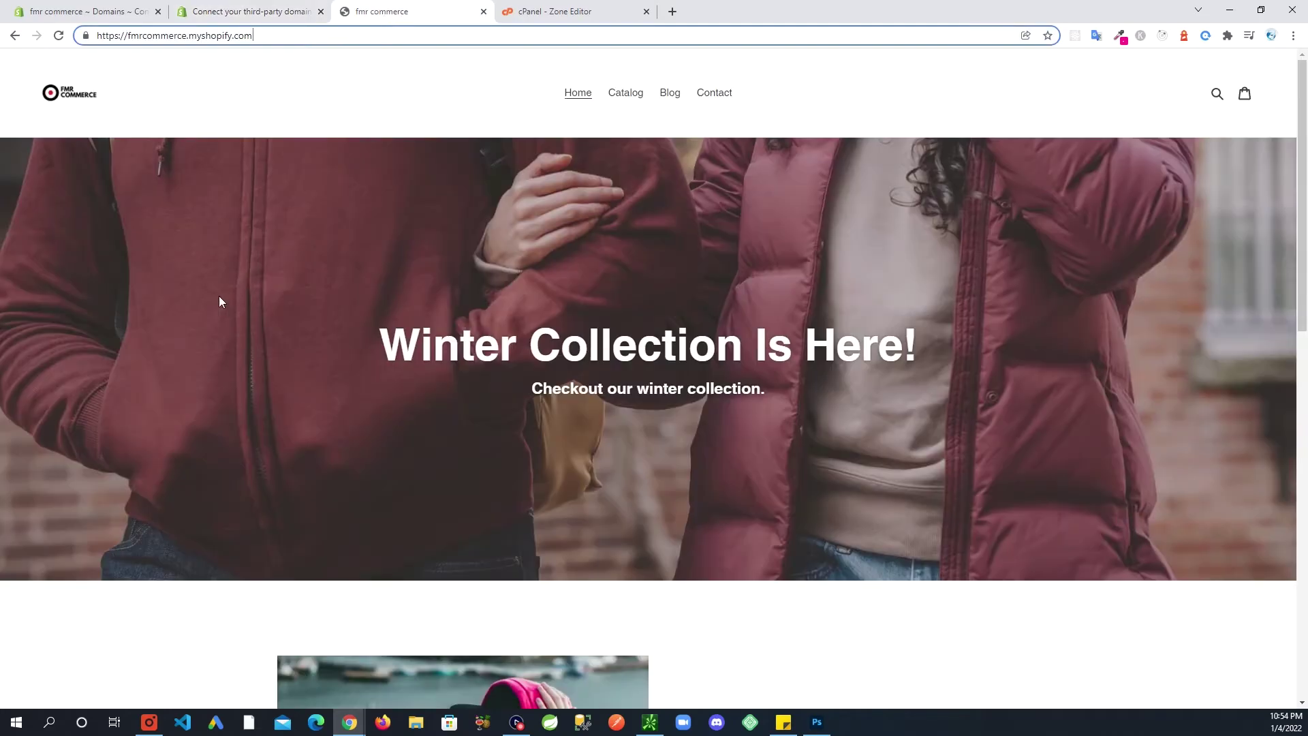
left_click(553, 20)
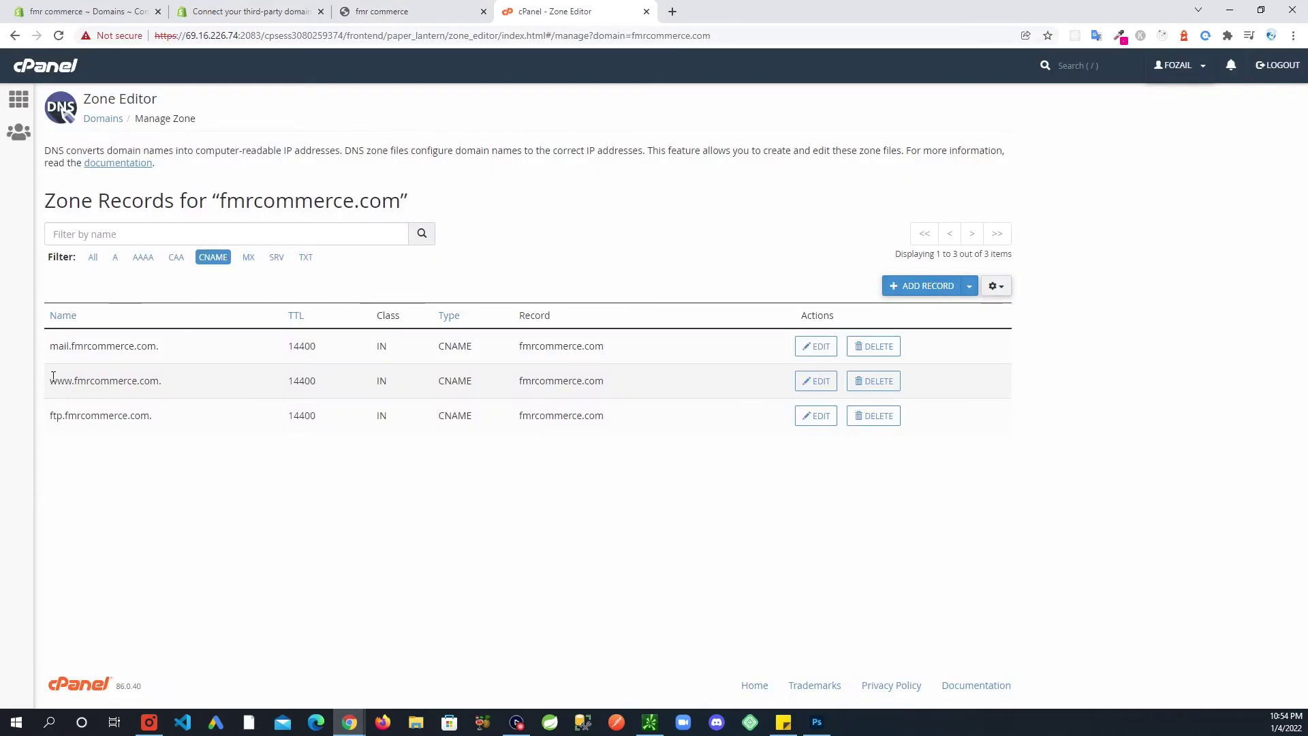
left_click_drag(49, 380, 164, 381)
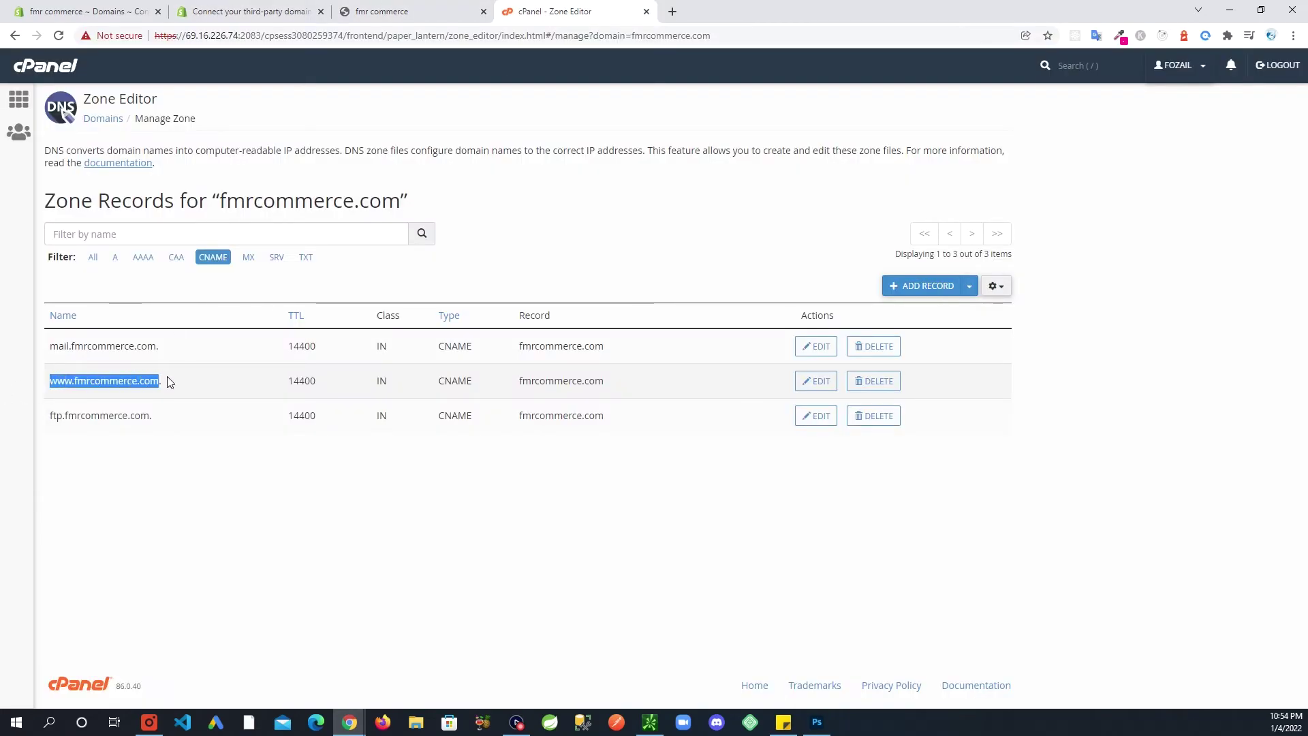
Replace the www record's target fmrcommerce.com with shops.myshopify.com and save.
left_click(815, 380)
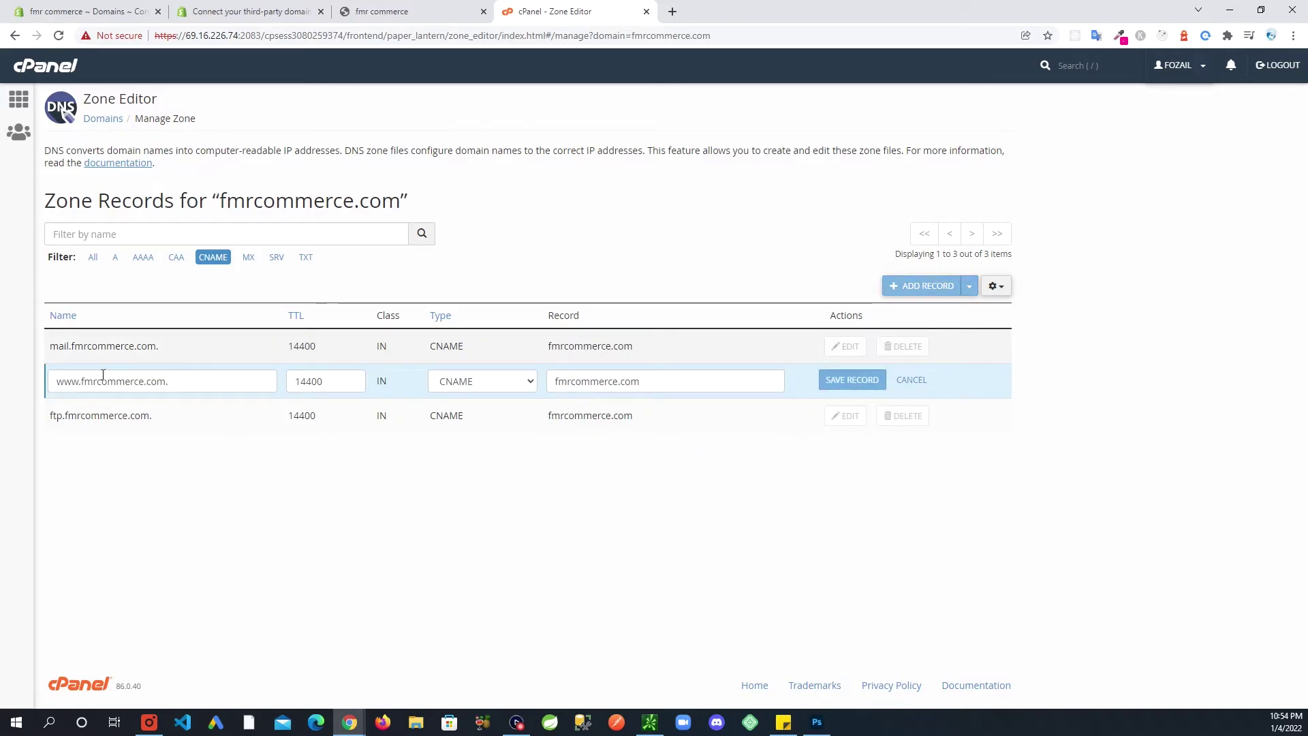
left_click(653, 383)
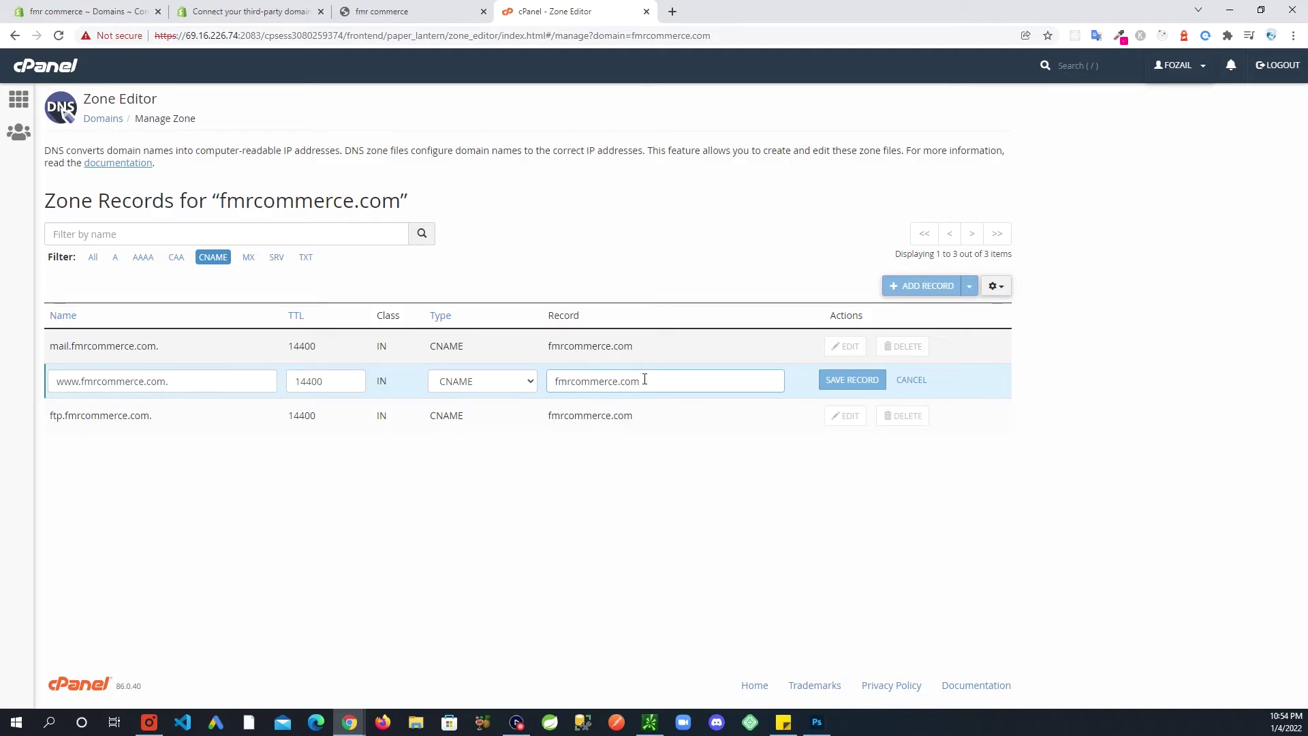
left_click_drag(645, 380, 552, 381)
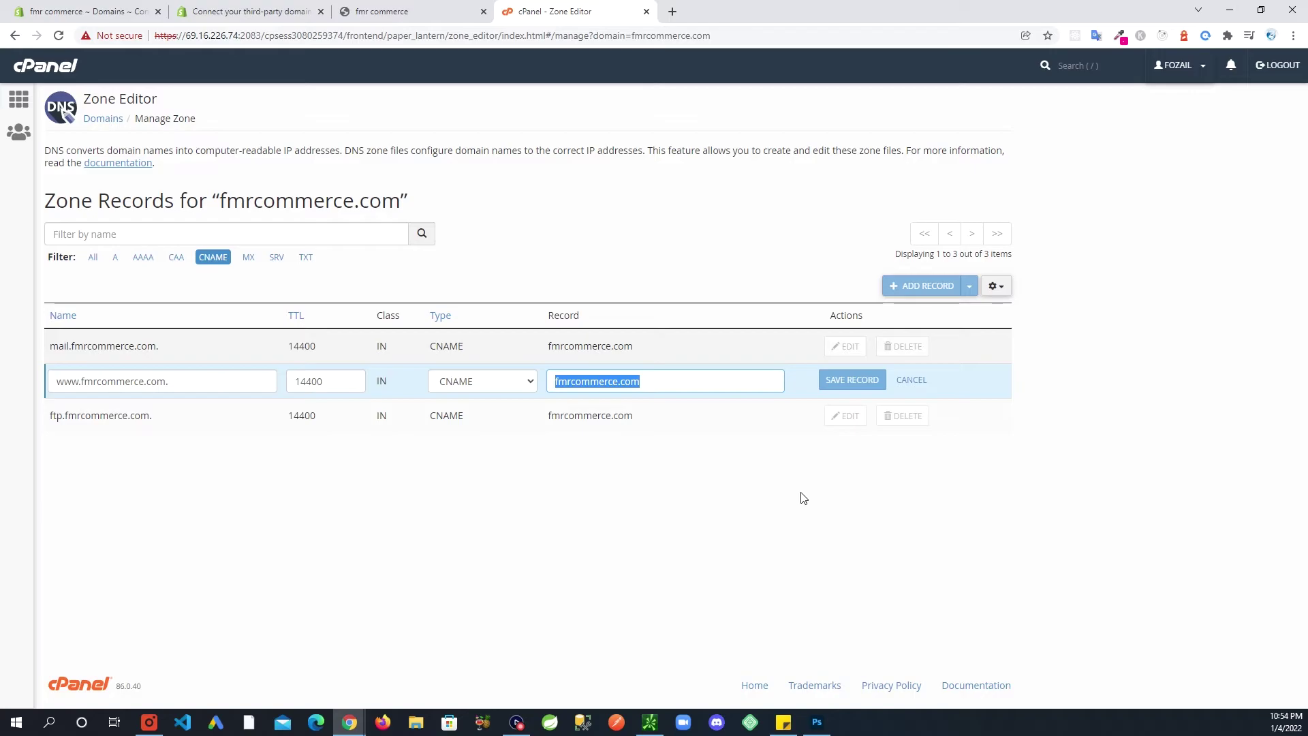
key("ctrl+v")
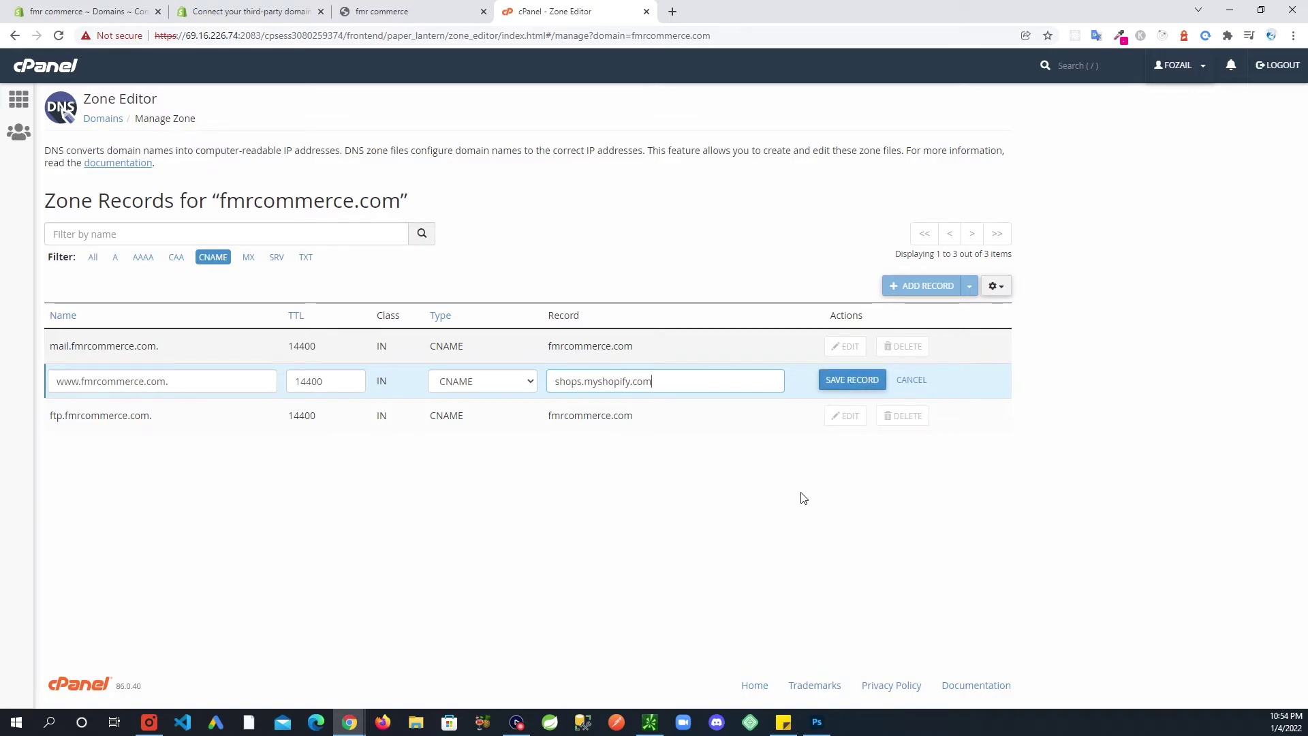
left_click(837, 380)
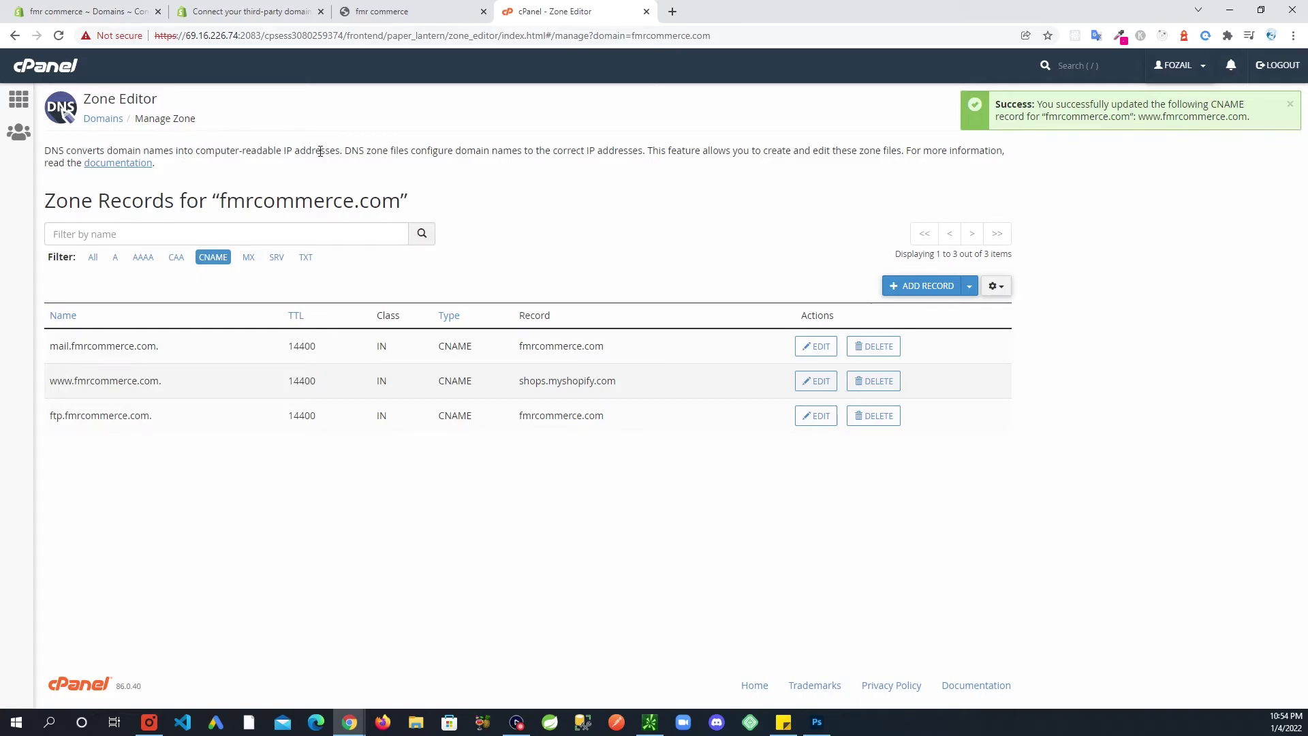
In the storefront tab, replace the myshopify store address with fmrcommerce.com and load it.
left_click(386, 15)
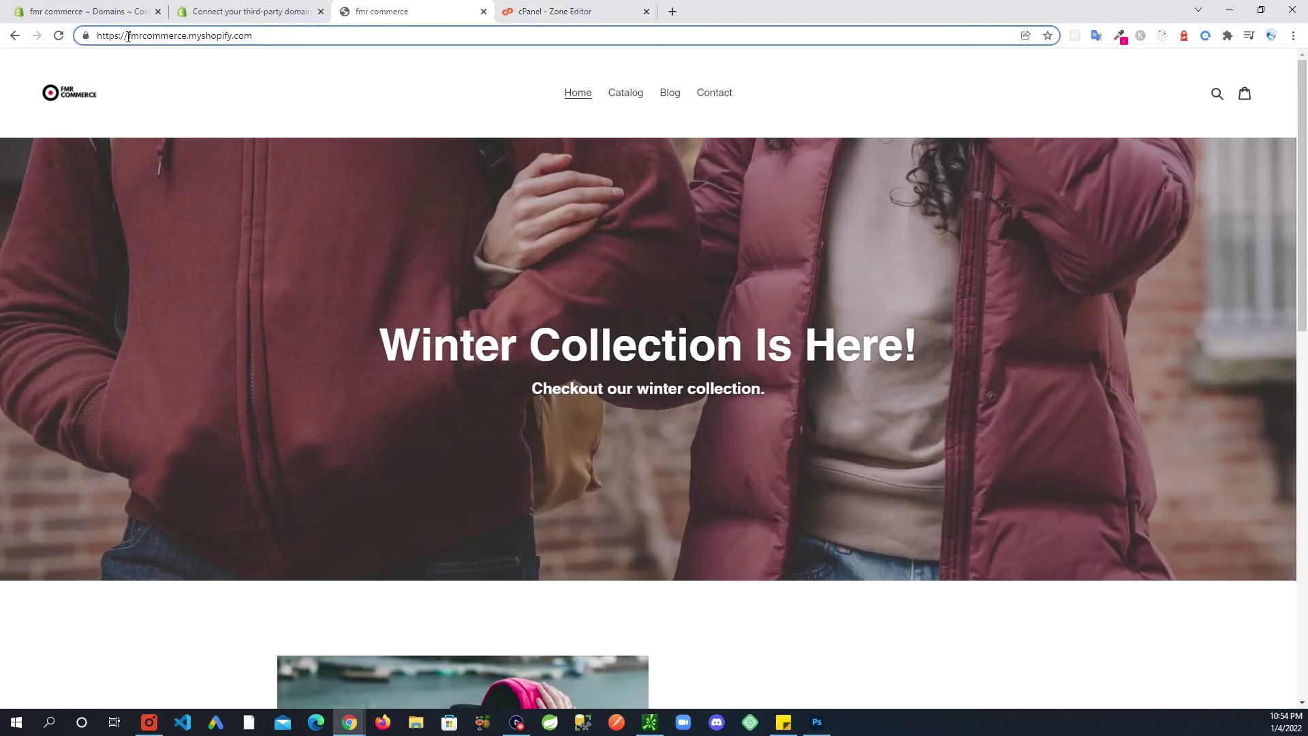
left_click_drag(128, 37, 369, 43)
left_click_drag(190, 35, 233, 37)
type("=")
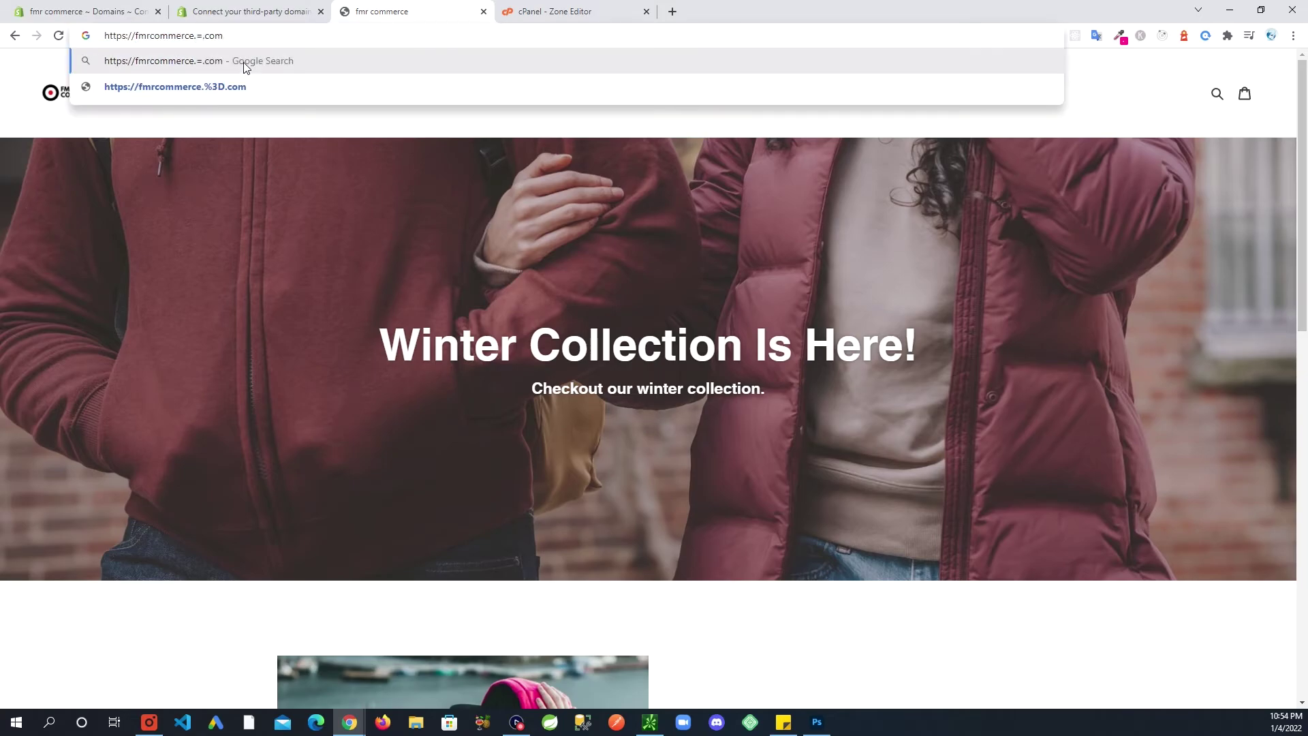
key("BackSpace")
left_click(243, 66)
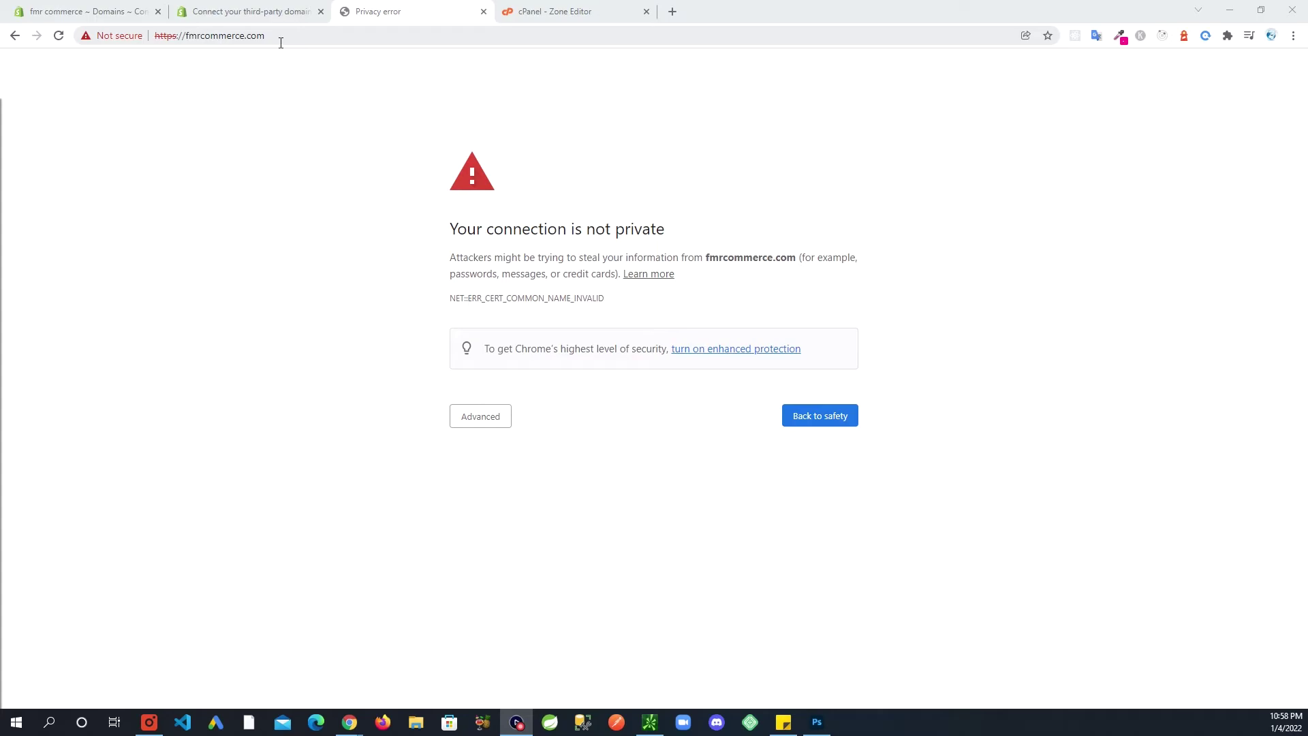
Reload fmrcommerce.com over plain http to reach Shopify's 'Only one step left!' page.
left_click(177, 35)
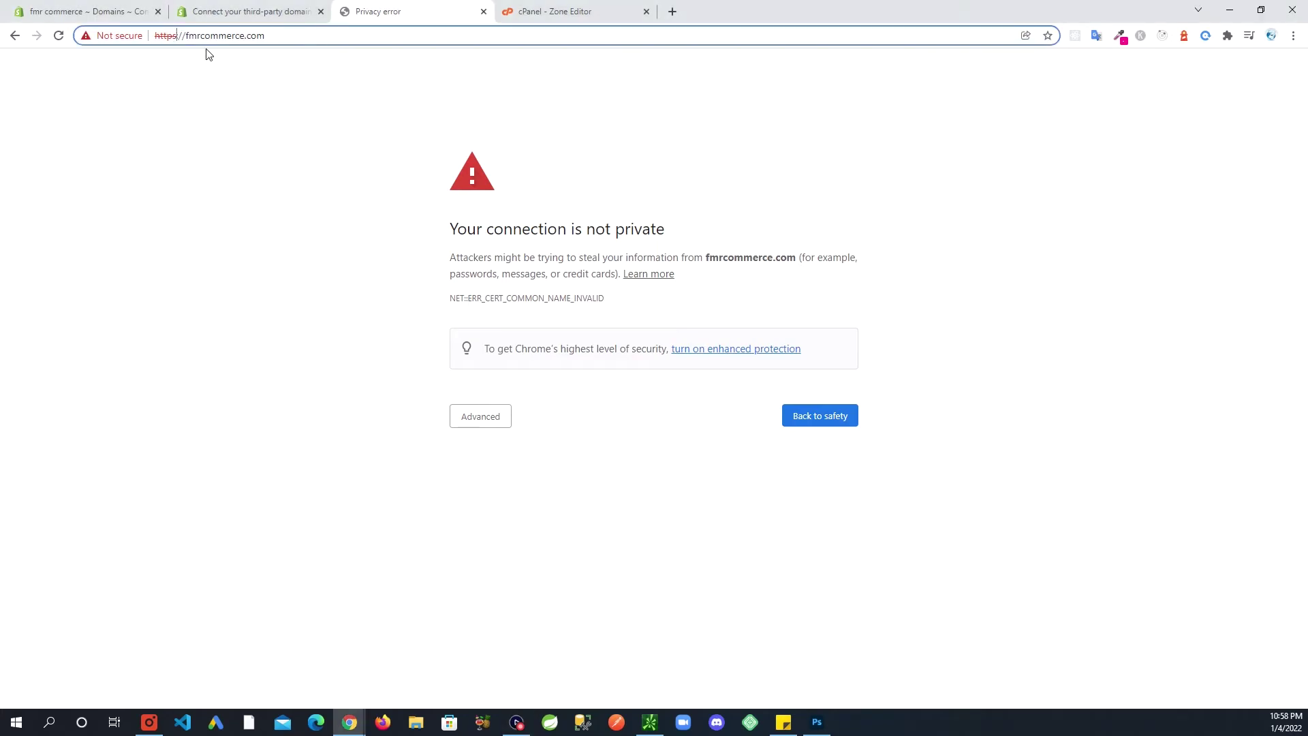
key("BackSpace")
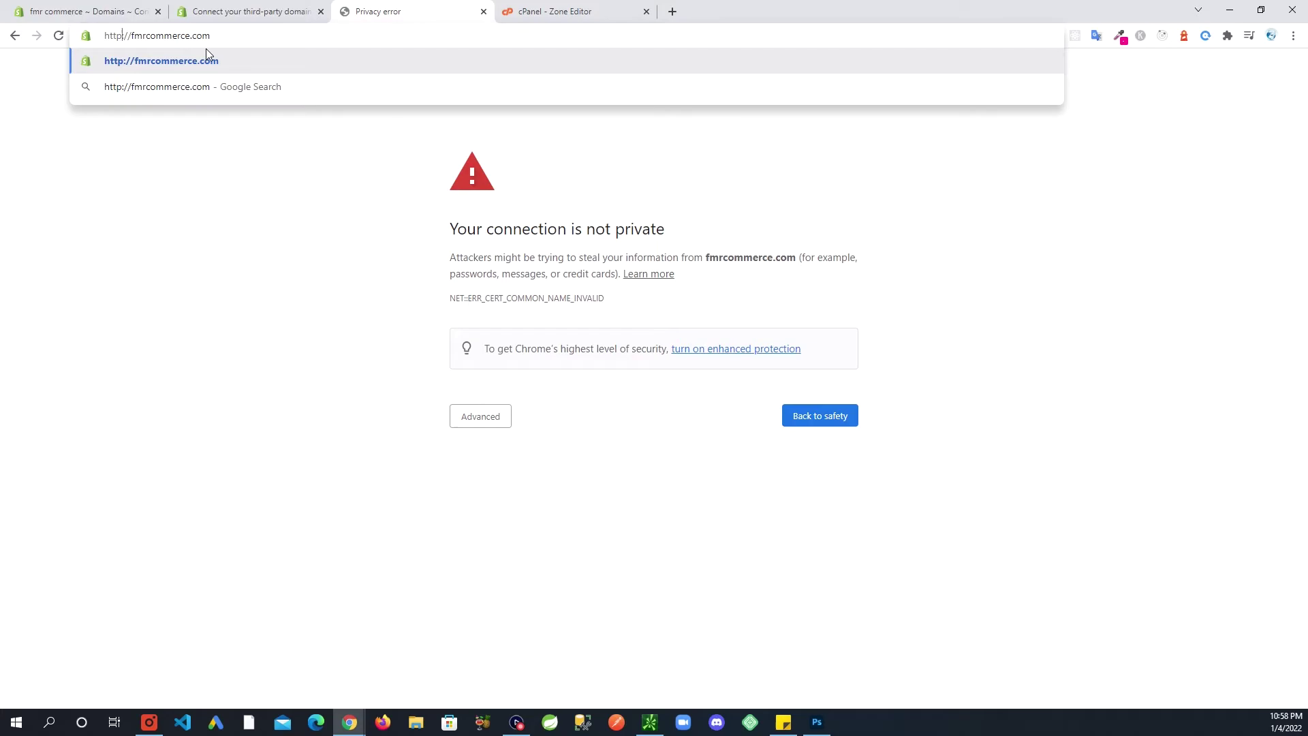
key("Return")
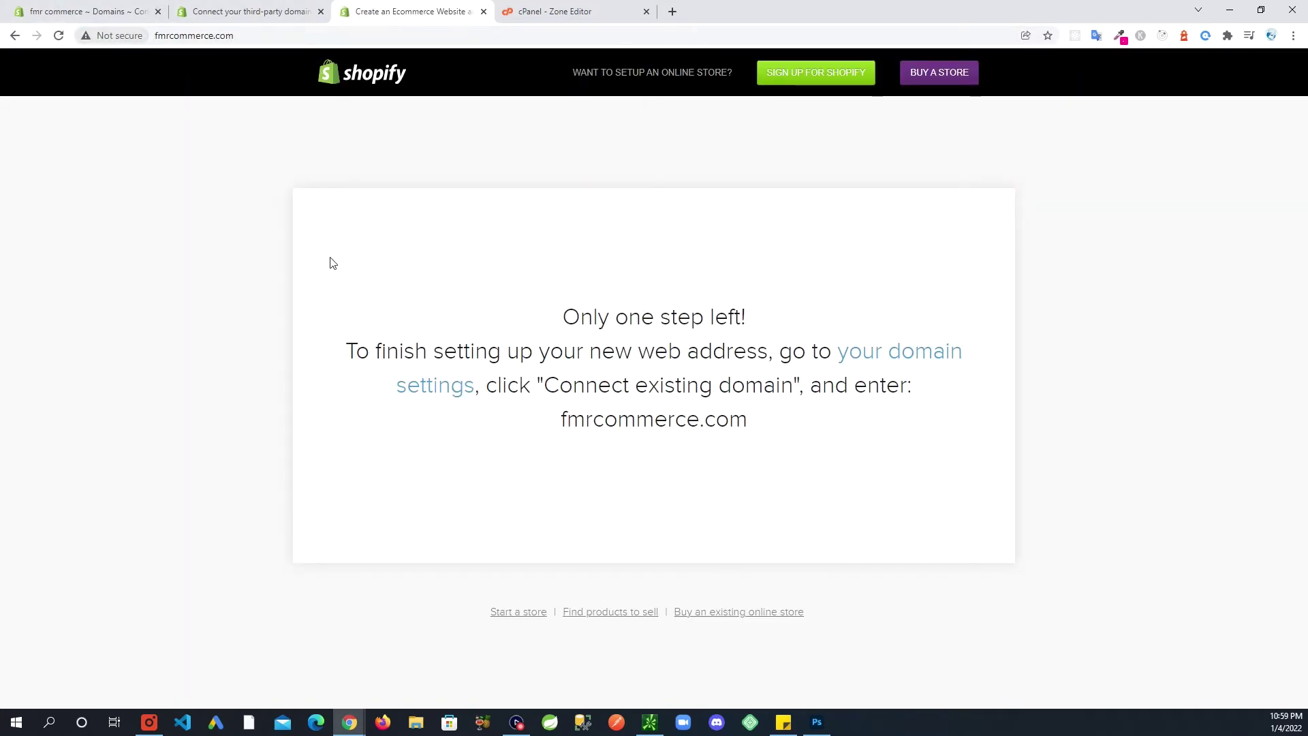
left_click(155, 27)
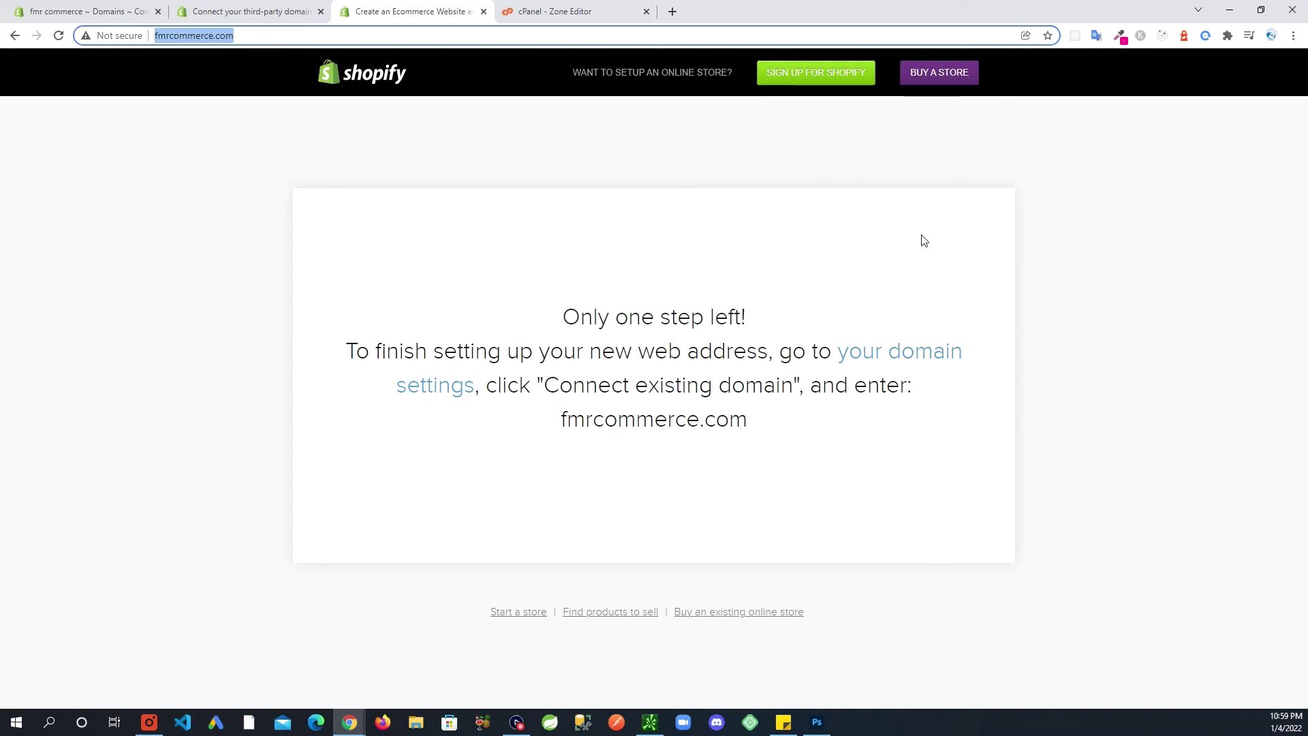
left_click_drag(578, 313, 885, 352)
left_click(766, 422)
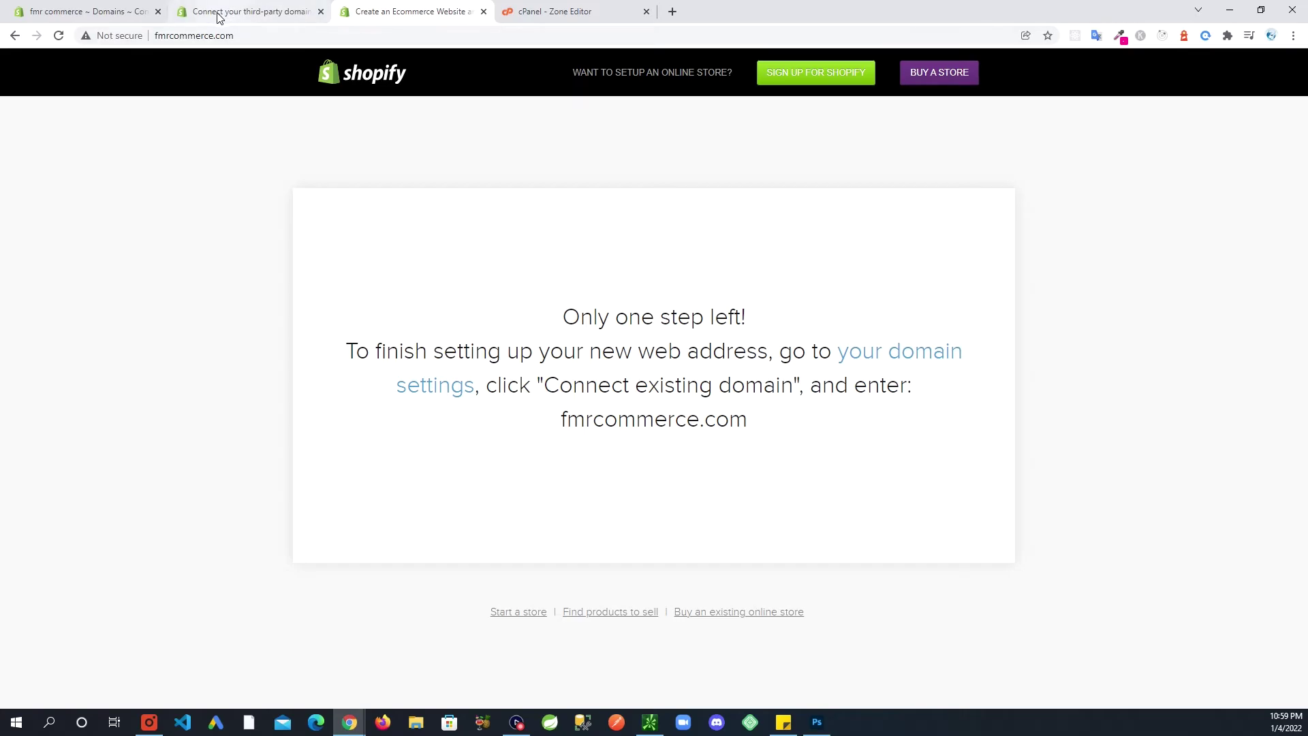
Verify the fmrcommerce.com connection on the Connect existing domain page.
left_click(106, 17)
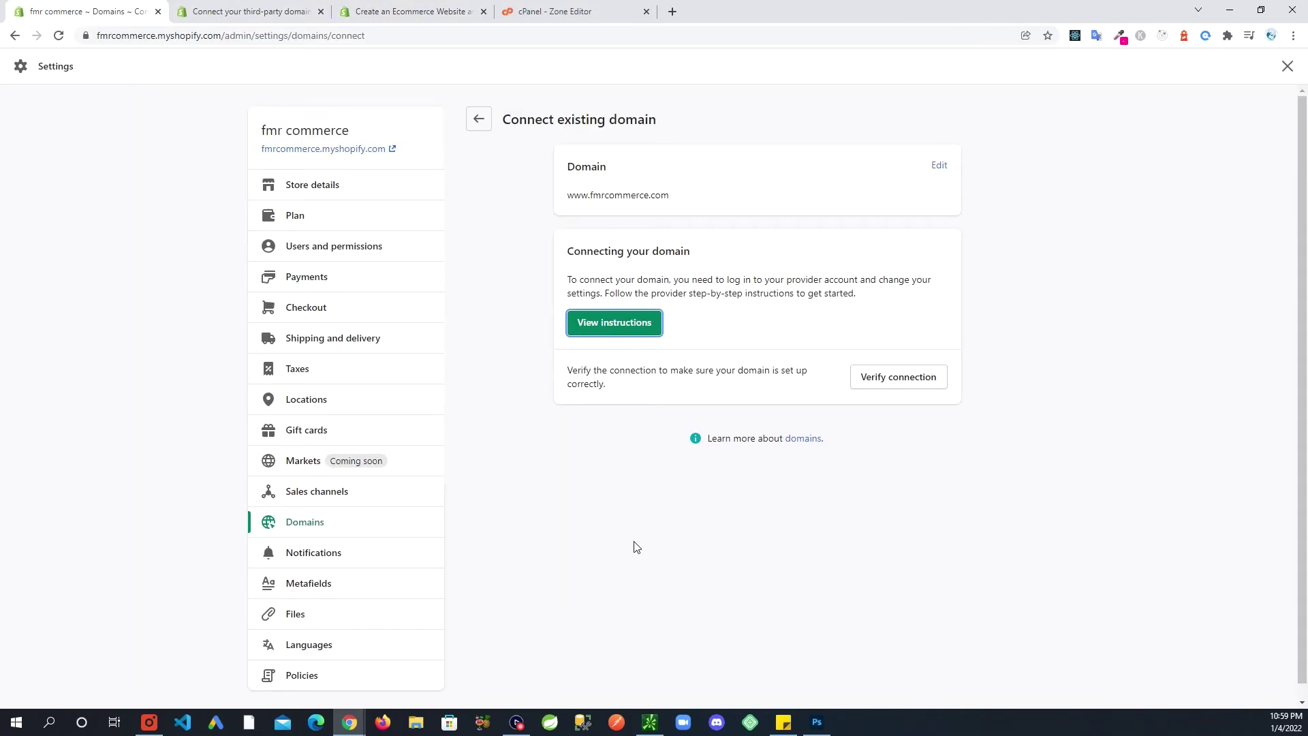
left_click(891, 330)
left_click(880, 384)
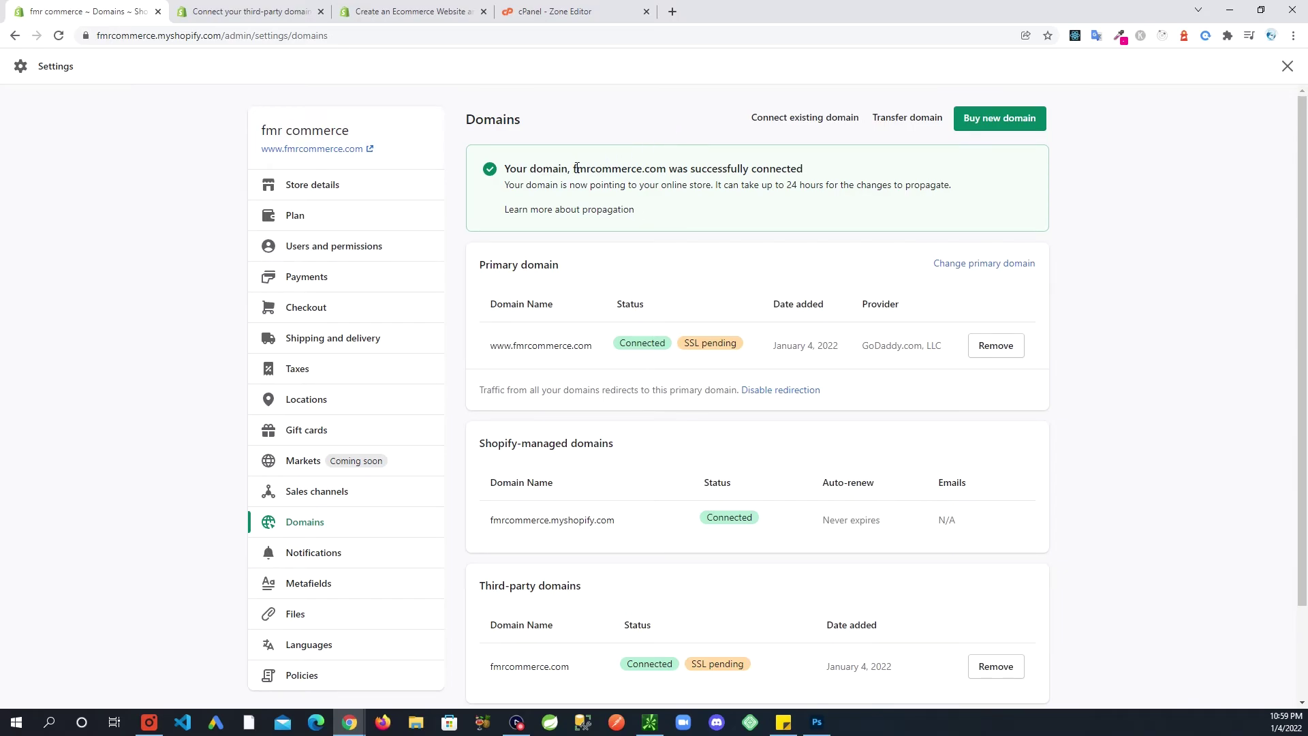
left_click_drag(577, 168, 676, 166)
left_click(805, 174)
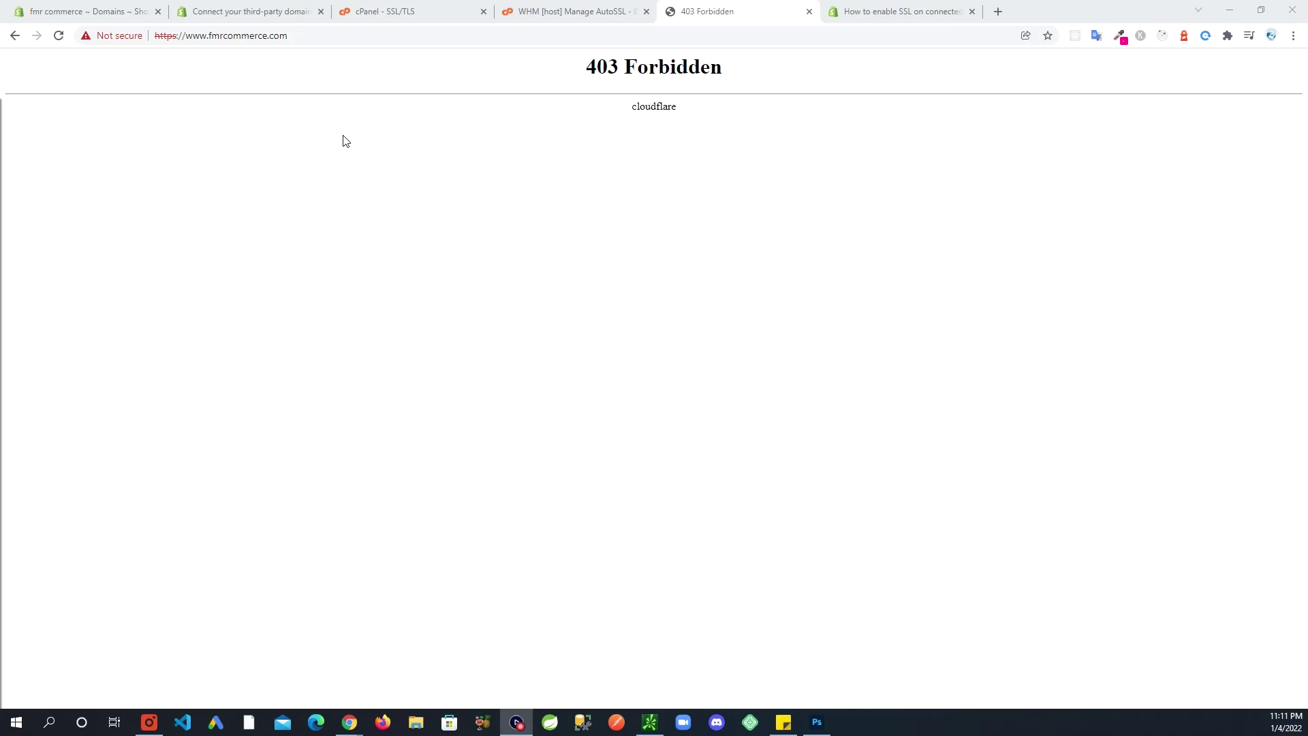
Check on the Domains settings that the primary domain's SSL is still pending.
left_click(116, 15)
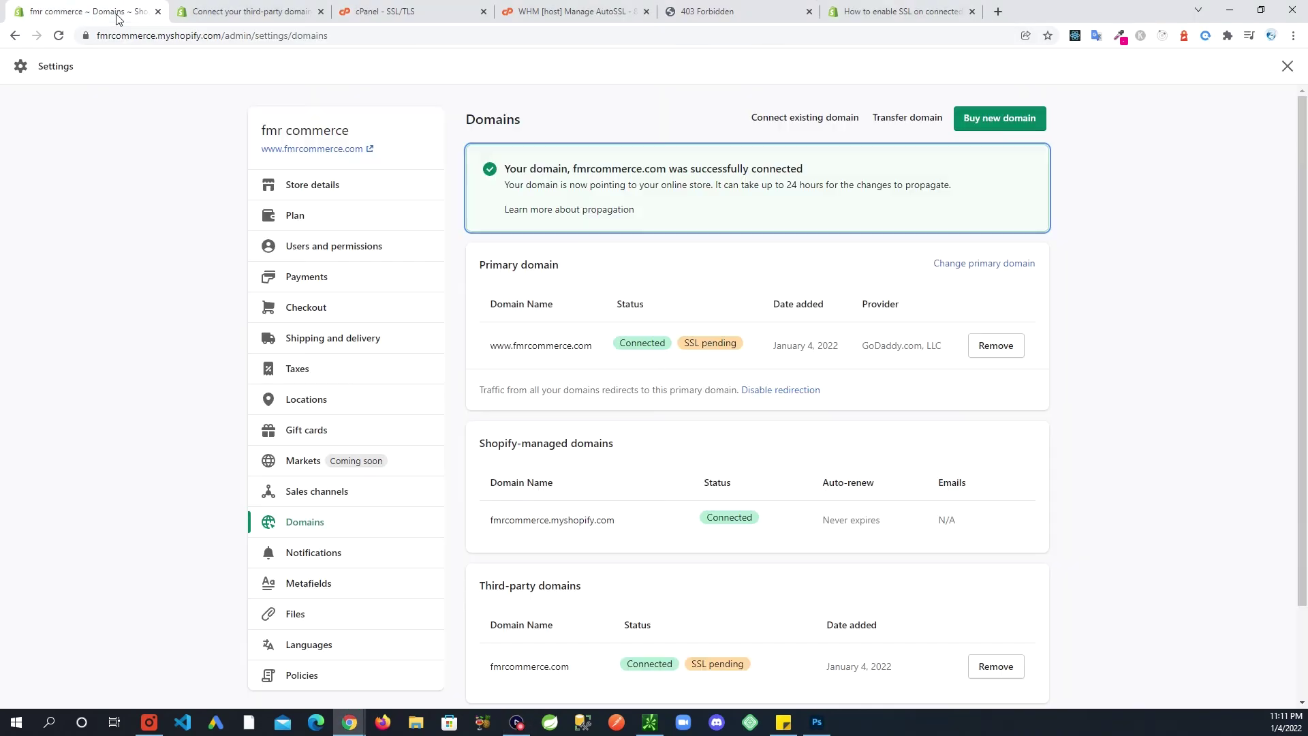
left_click_drag(729, 349, 695, 349)
left_click(800, 401)
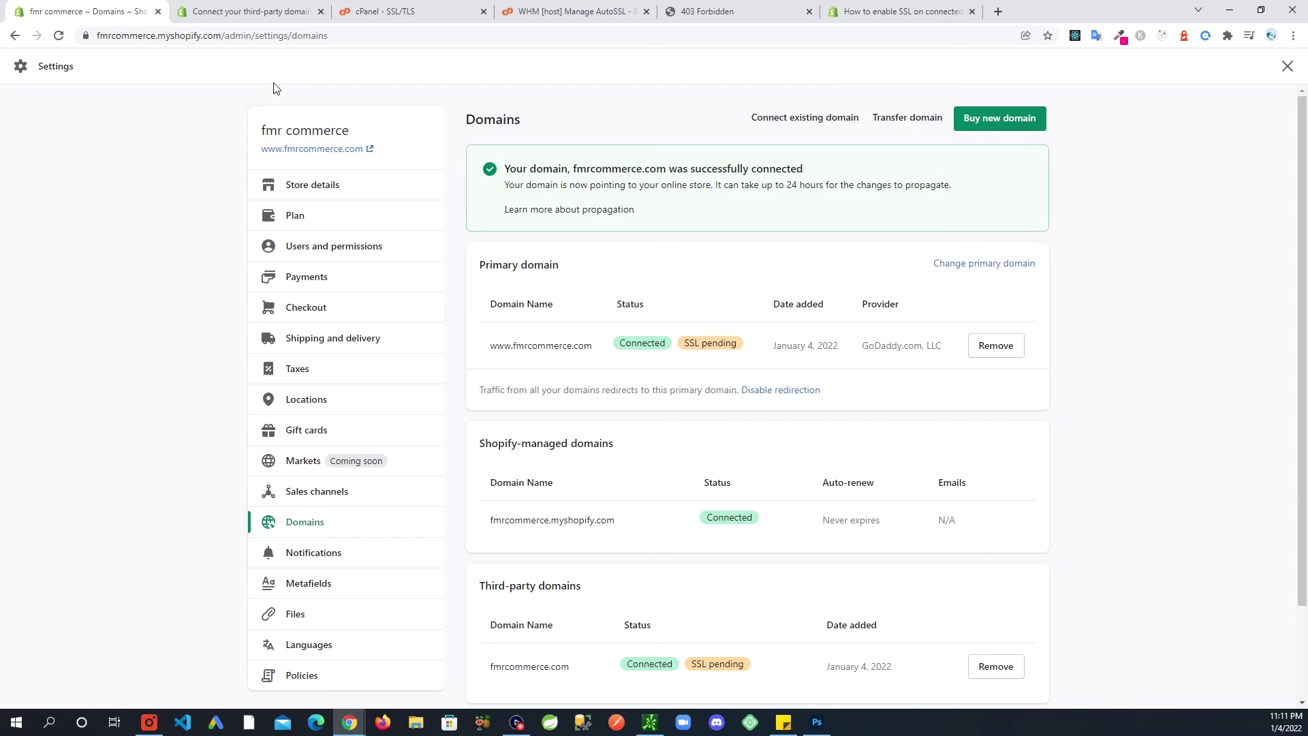
left_click(249, 21)
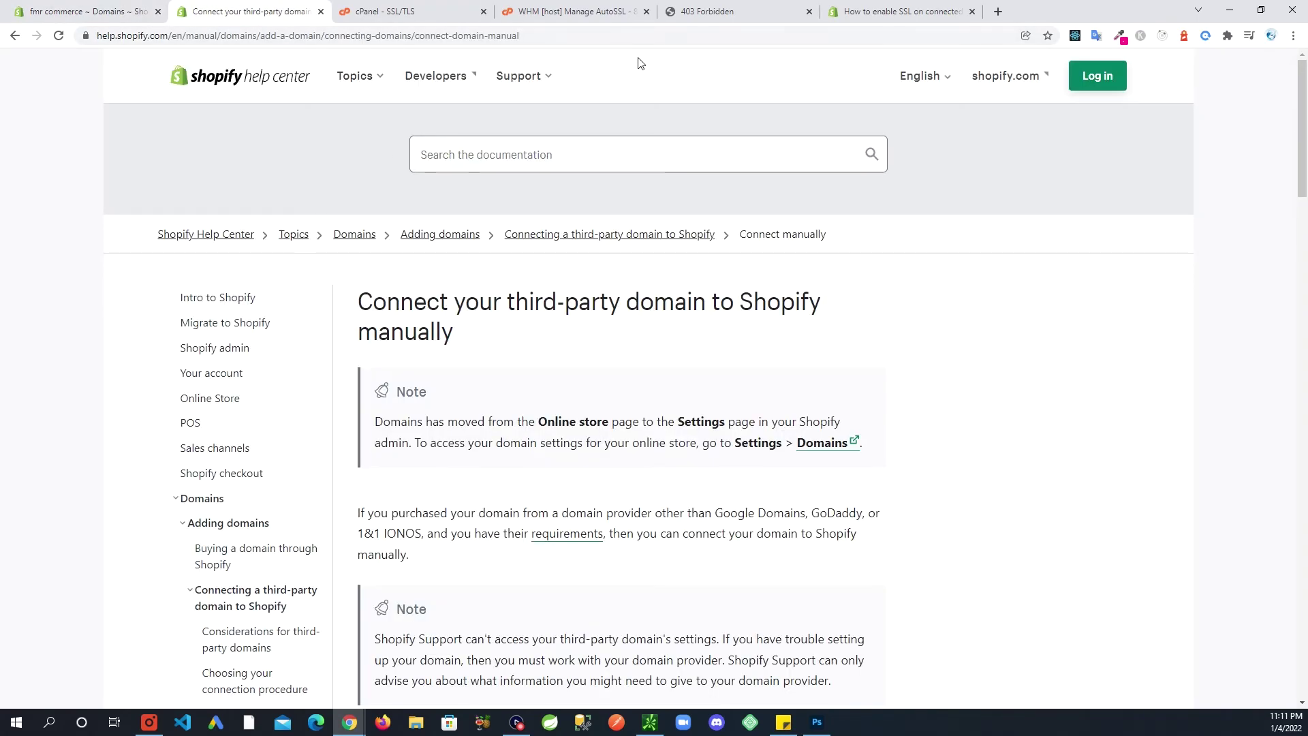
left_click(700, 13)
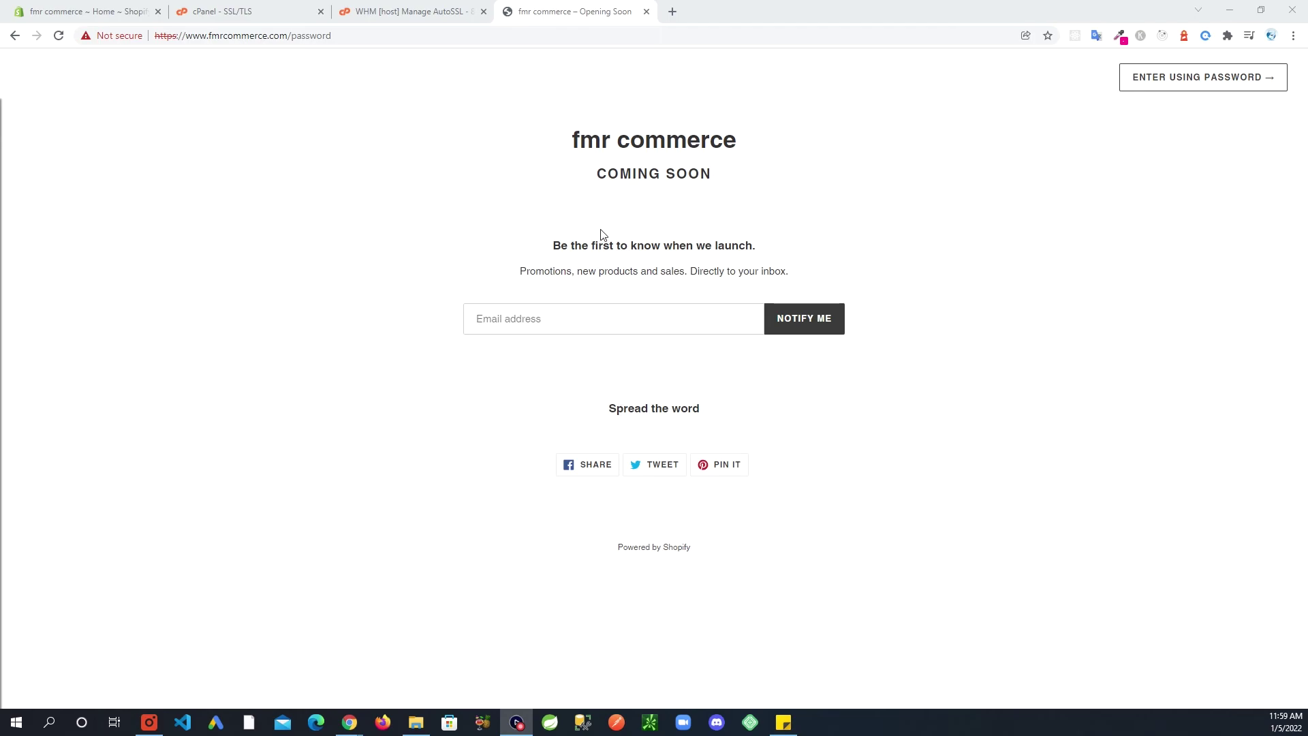
Preview the current Debut theme from the Online Store Themes Actions menu.
left_click(86, 13)
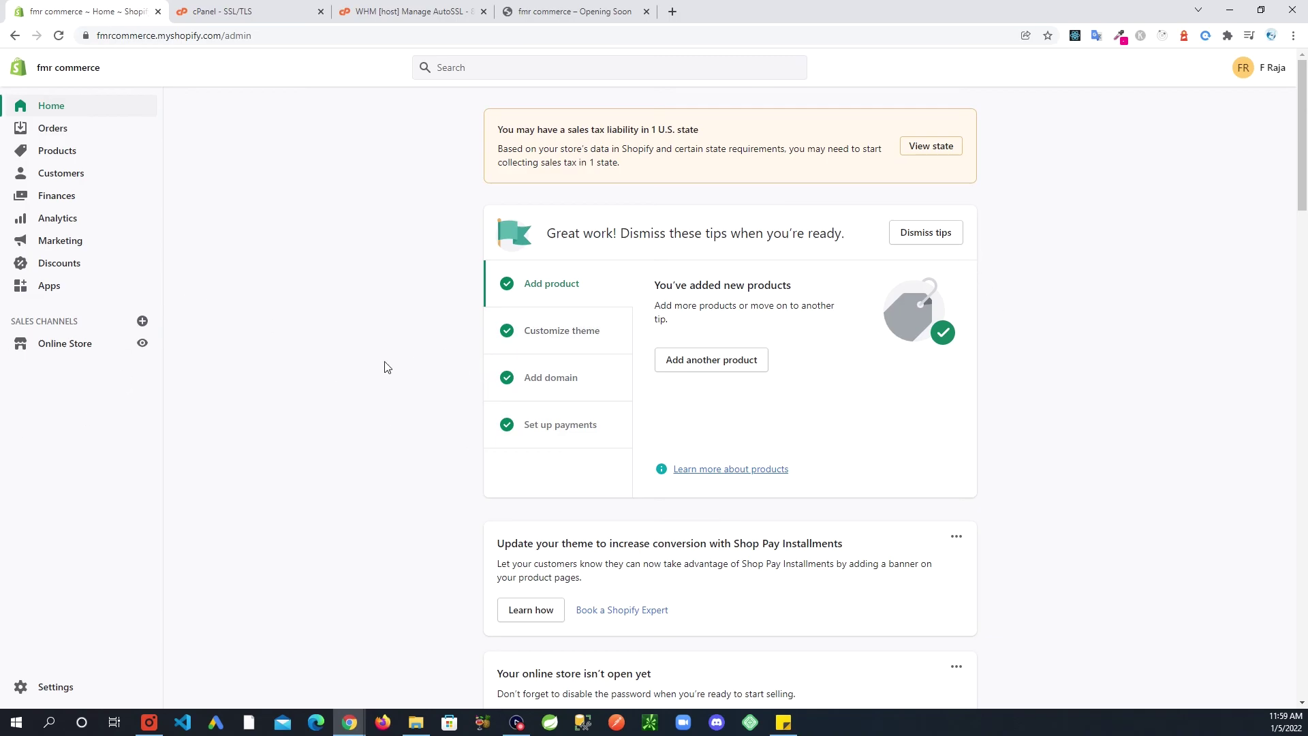
left_click(80, 348)
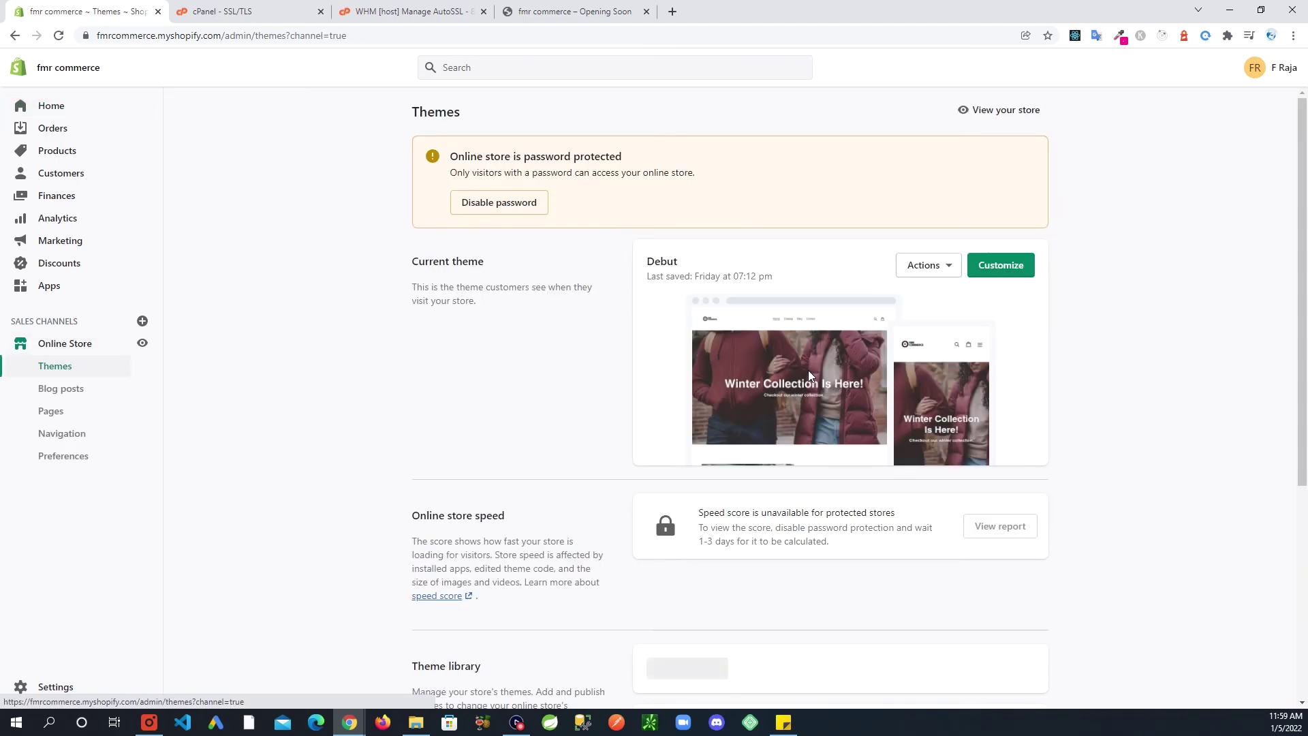
left_click(935, 267)
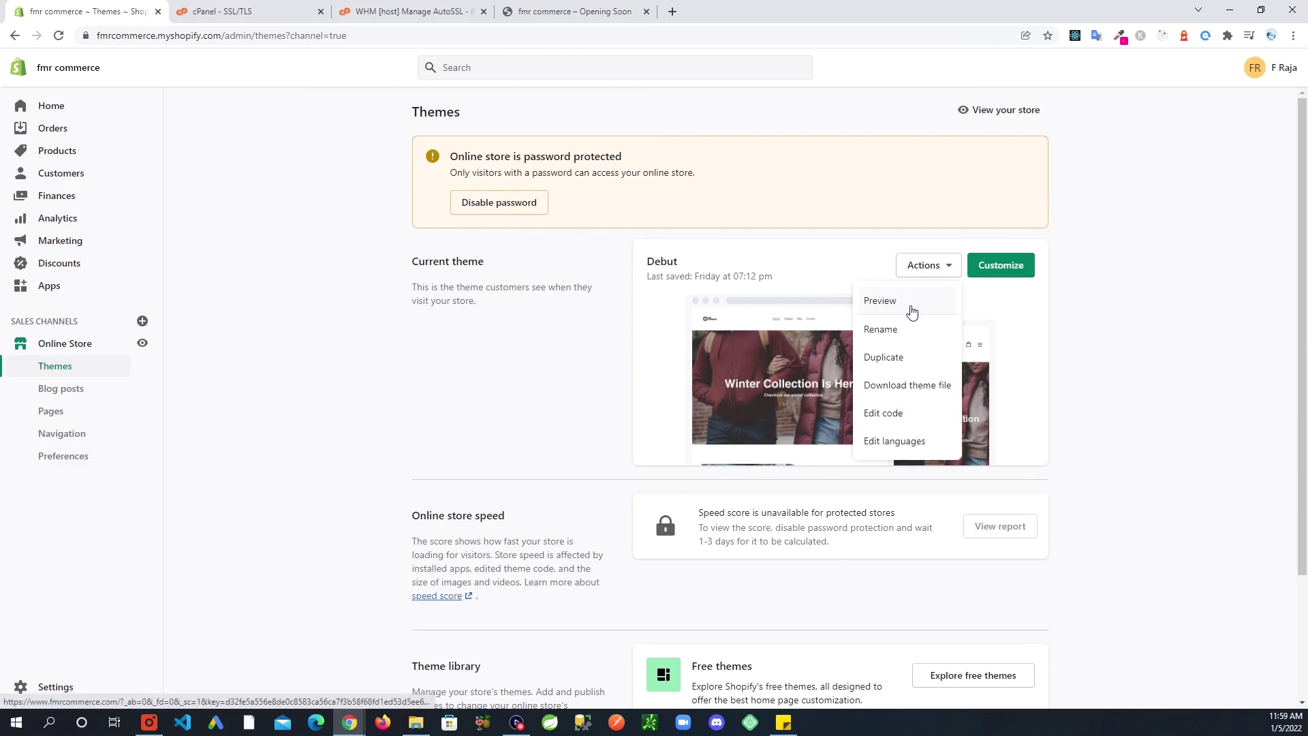
left_click(913, 309)
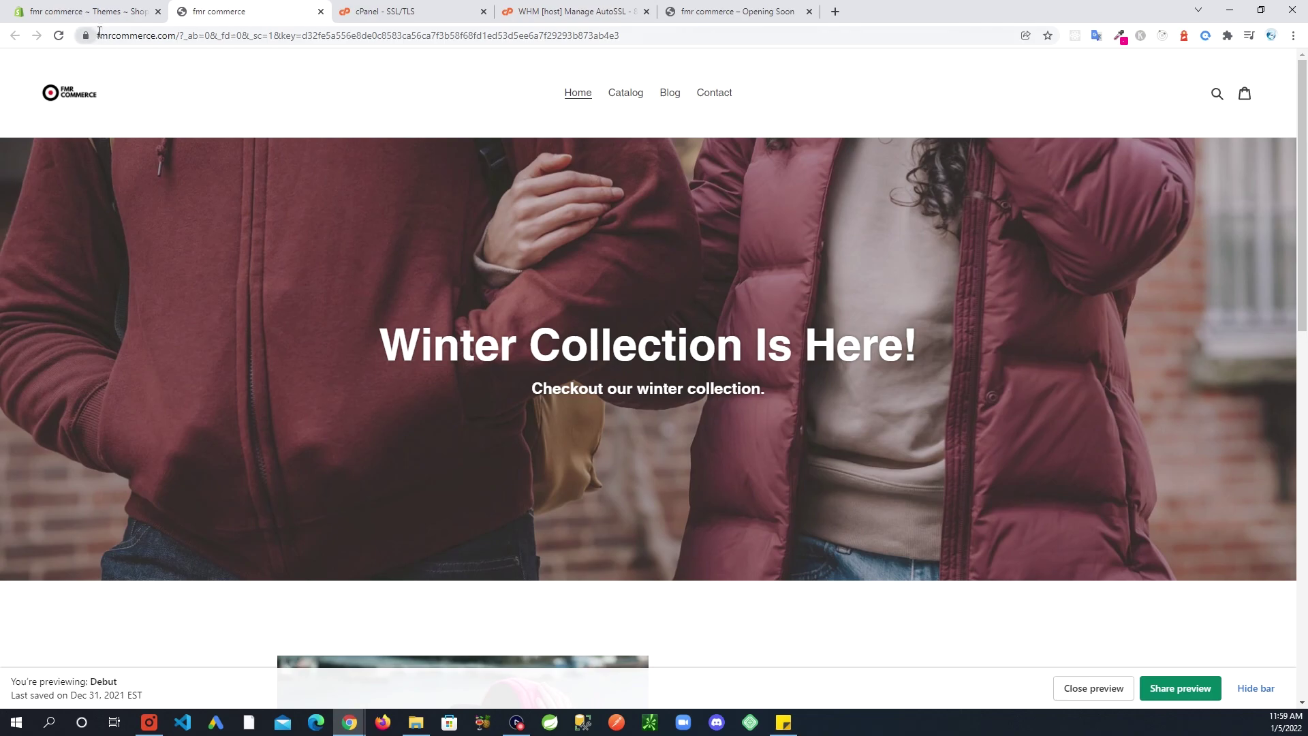
left_click_drag(95, 35, 218, 36)
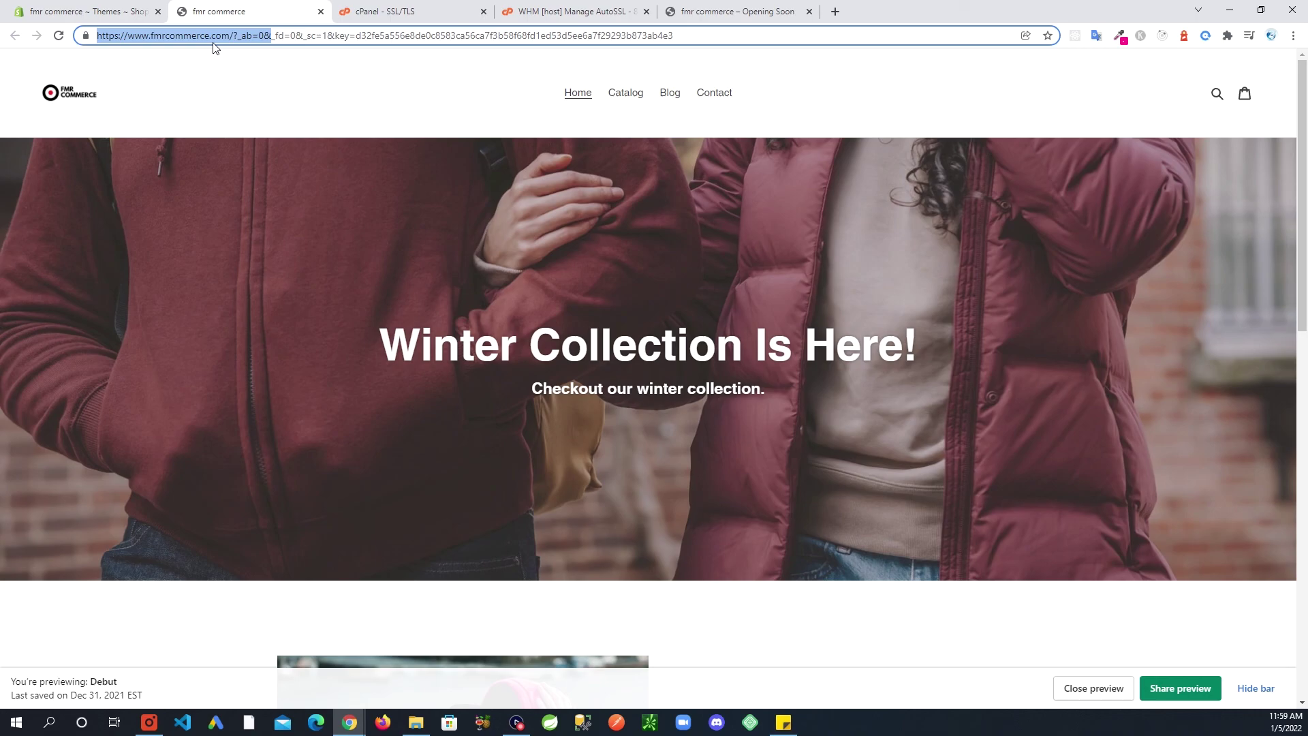
left_click(707, 39)
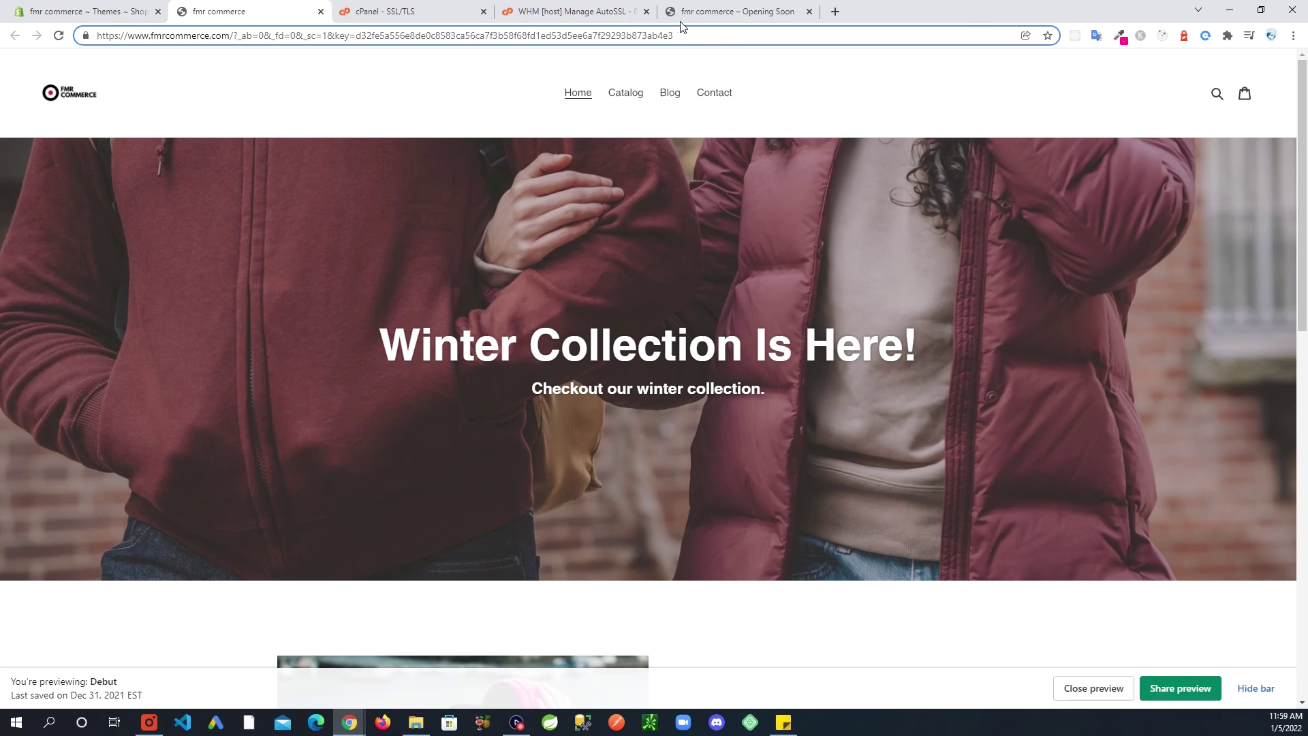
left_click(715, 19)
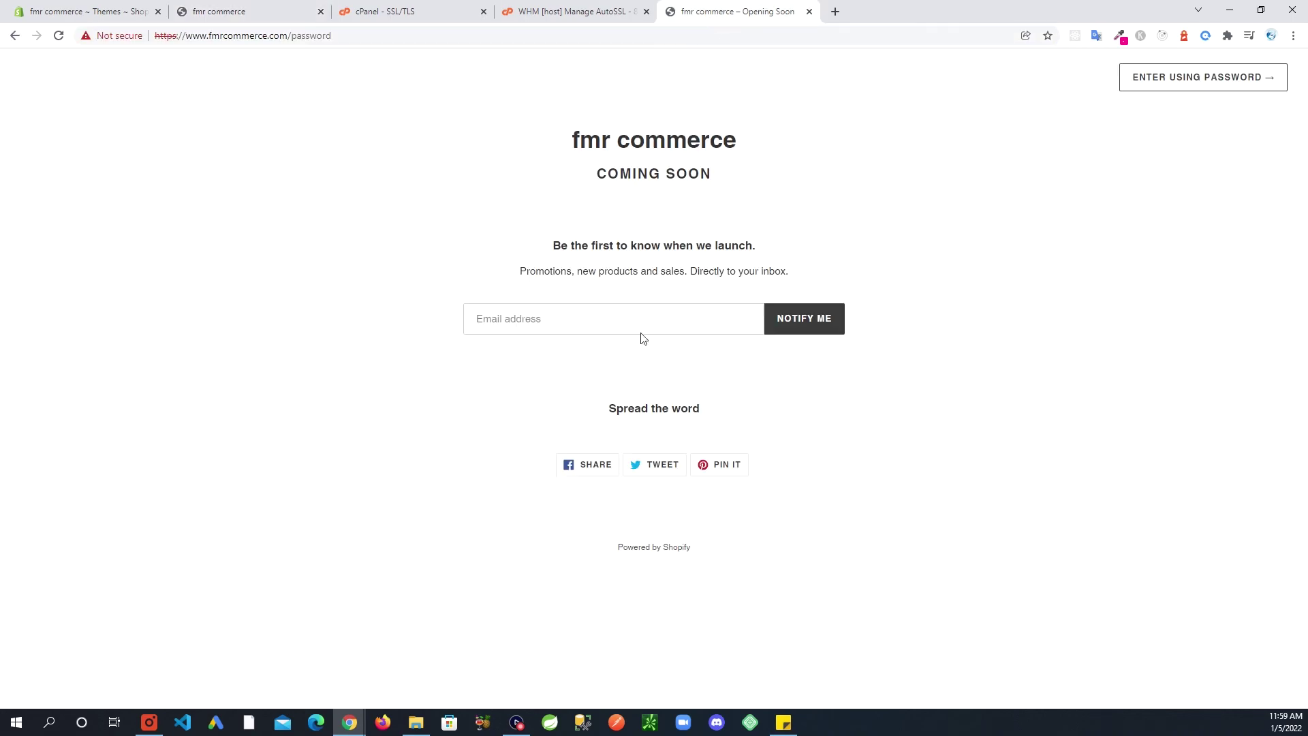
left_click(243, 14)
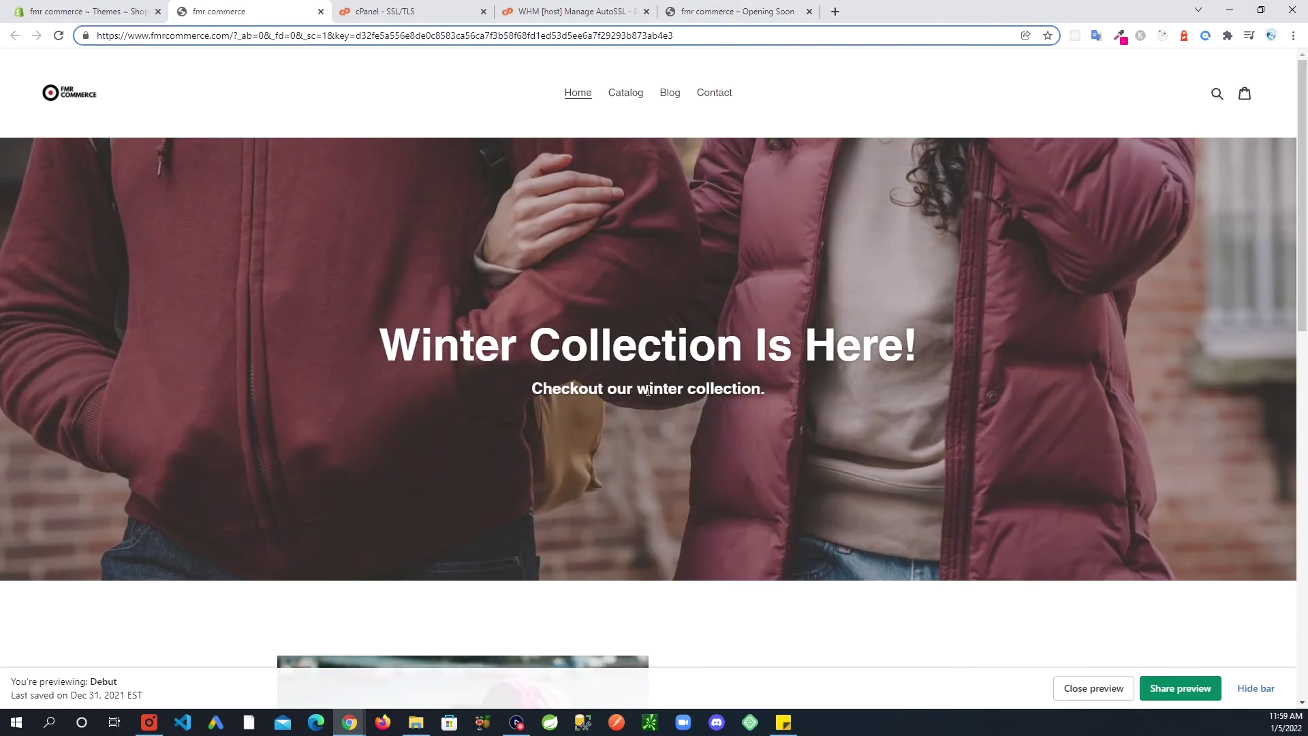